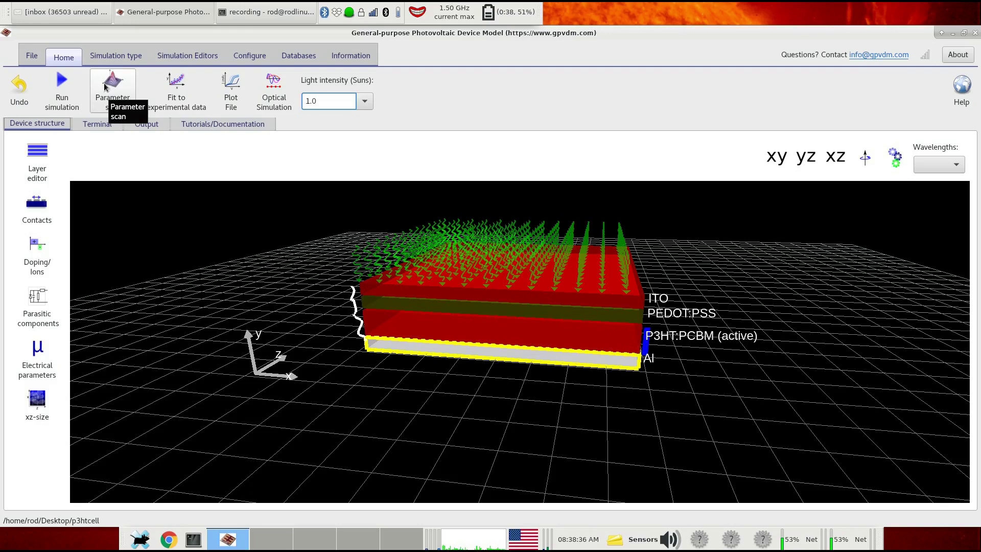
Step: Open the Parameter scan window from the Home toolbar, showing the empty scan1 table
{"action": "left_click", "coordinate": [108, 87]}
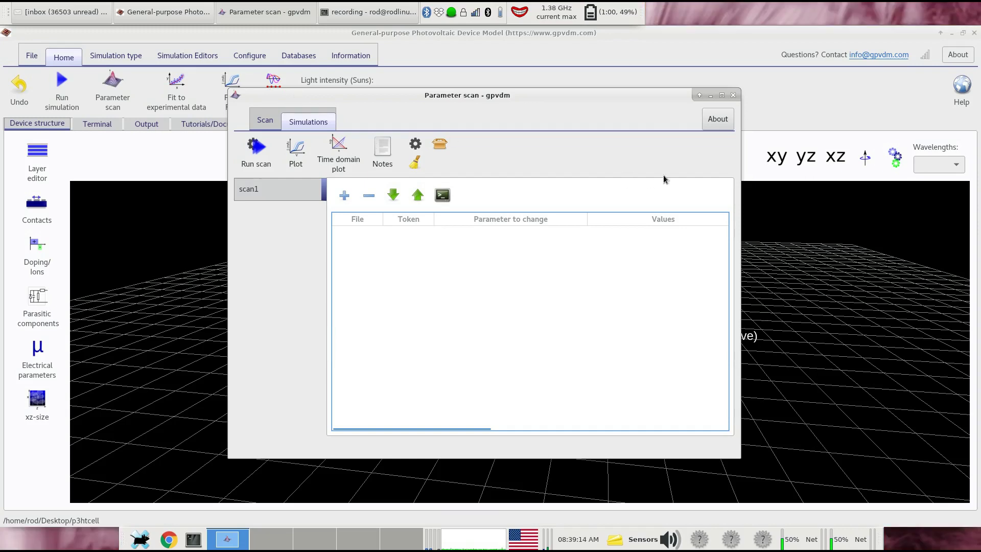
Step: Add a placeholder row to scan1 with values 0.0 0.0 and widen the window to show Operation
{"action": "left_click", "coordinate": [344, 204]}
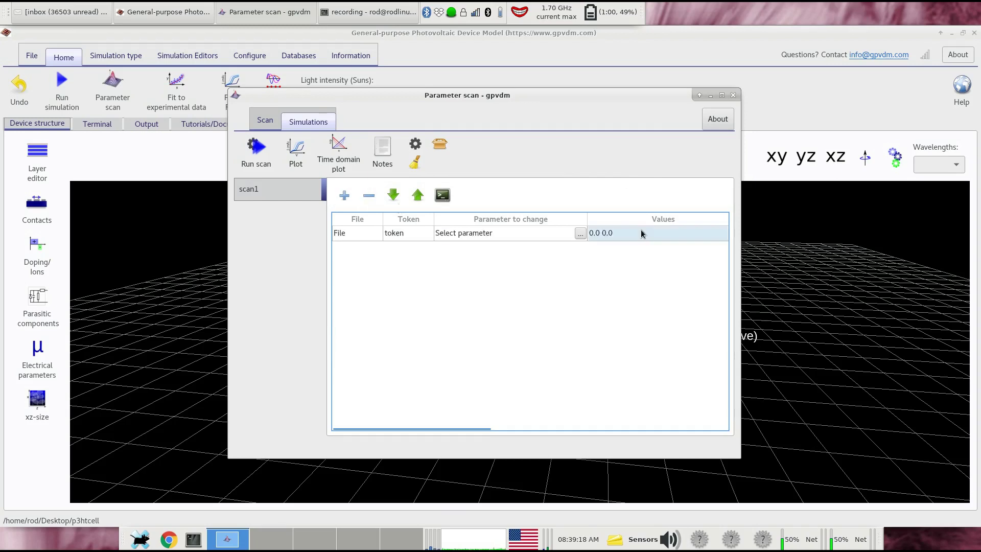
{"action": "left_click_drag", "start_coordinate": [740, 226], "coordinate": [928, 224]}
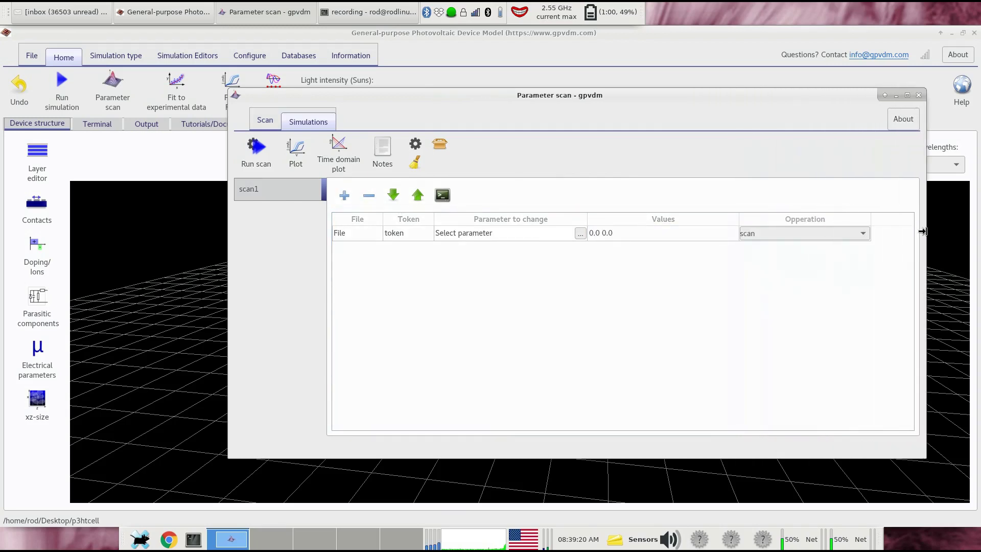
{"action": "left_click", "coordinate": [366, 236]}
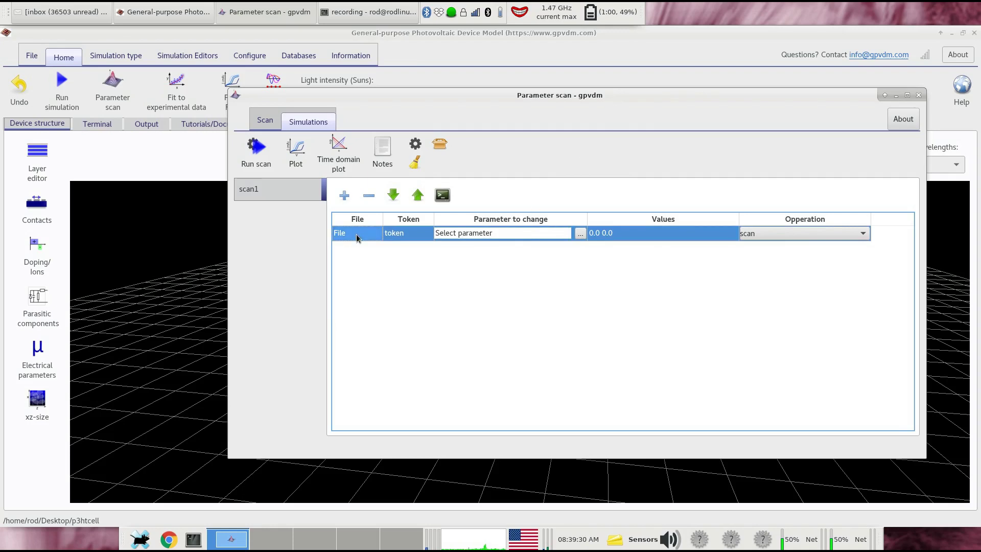
Step: Set the row's parameter to epitaxy > P3HT:PCBM > dos > Electron mobility (dos0.inp, #mueffe)
{"action": "left_click", "coordinate": [581, 234]}
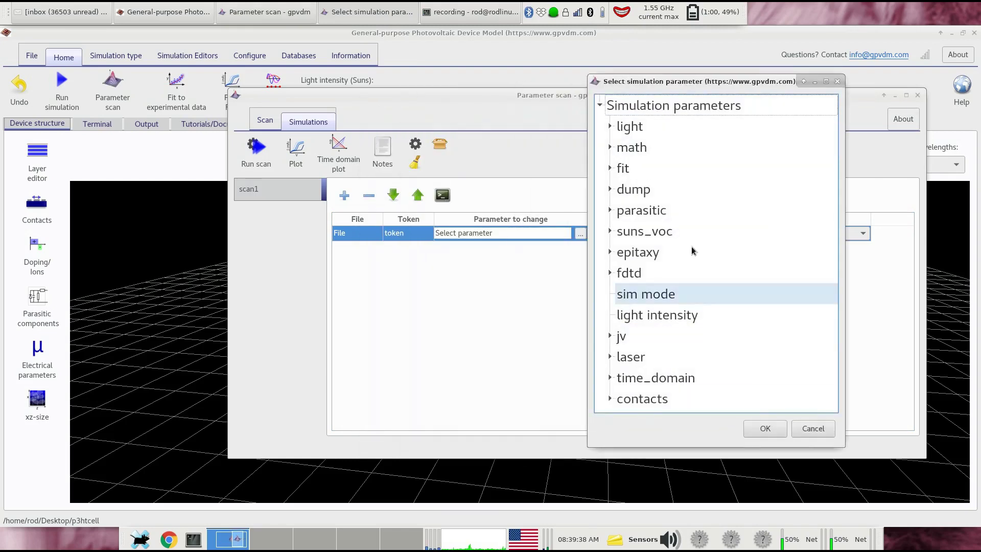
{"action": "left_click", "coordinate": [649, 314]}
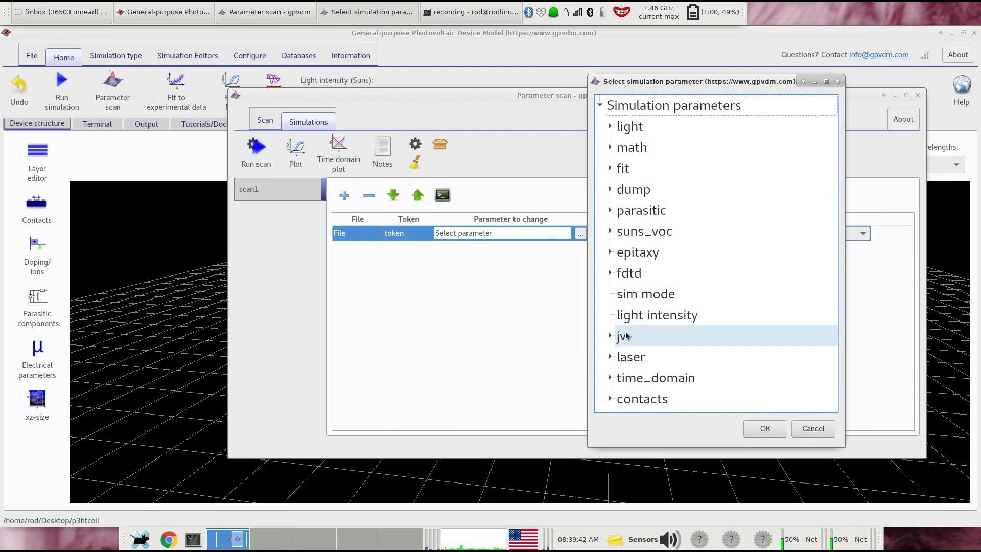
{"action": "left_click", "coordinate": [609, 255]}
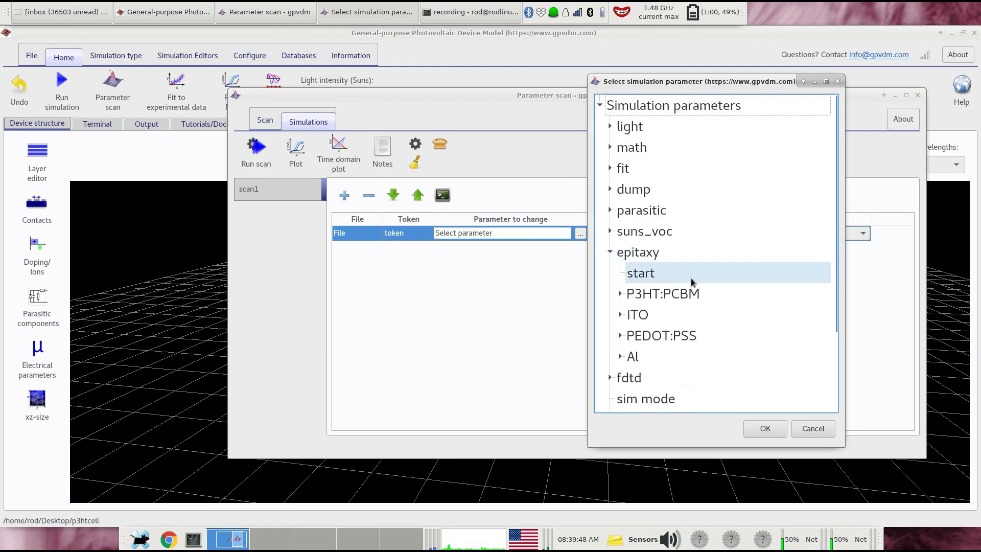
{"action": "scroll", "coordinate": [691, 278], "scroll_direction": "down", "scroll_amount": 1}
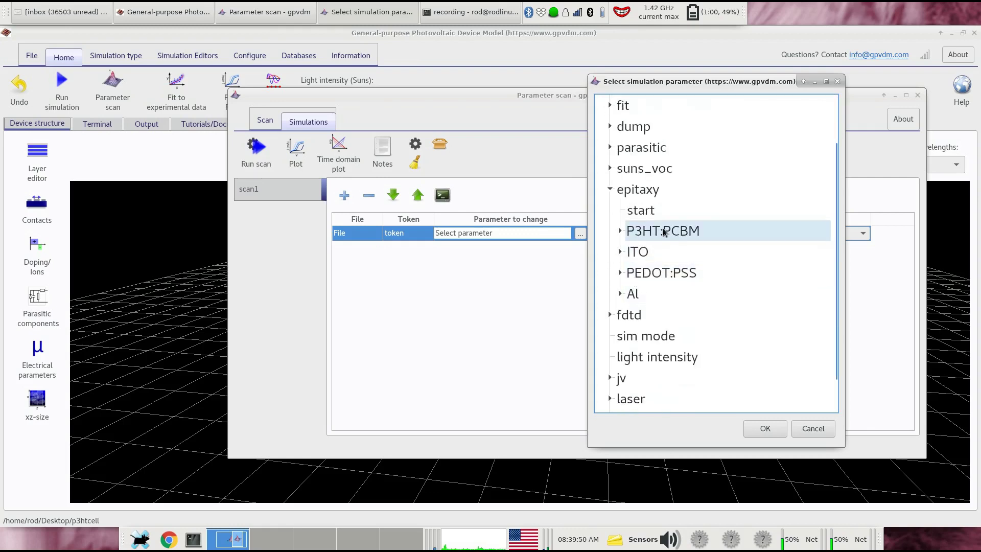
{"action": "left_click", "coordinate": [621, 232]}
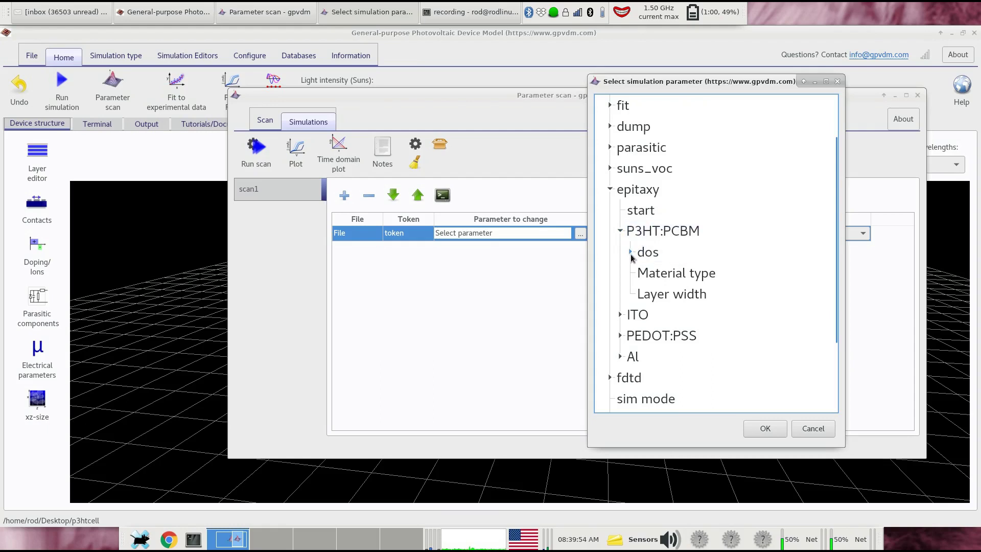
{"action": "left_click", "coordinate": [631, 253]}
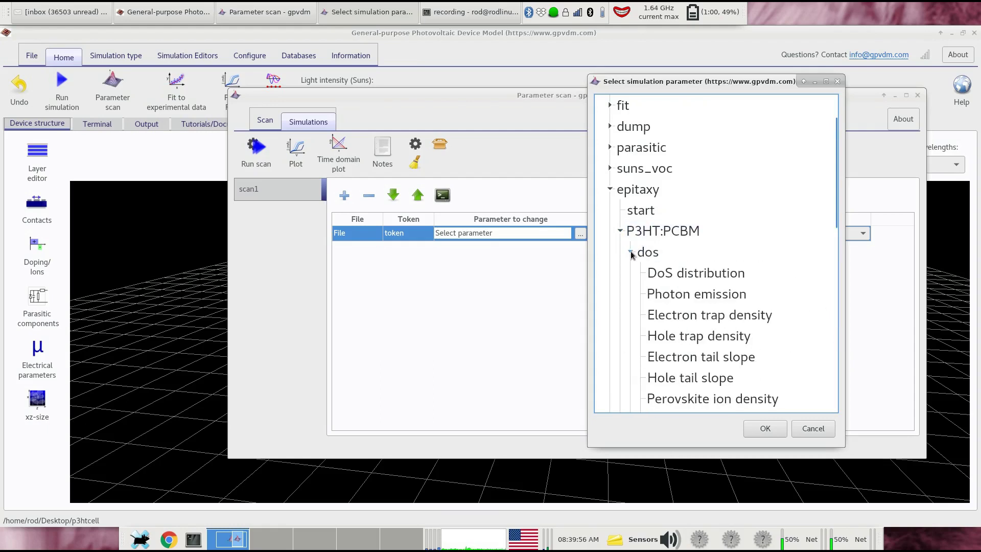
{"action": "left_click", "coordinate": [631, 253]}
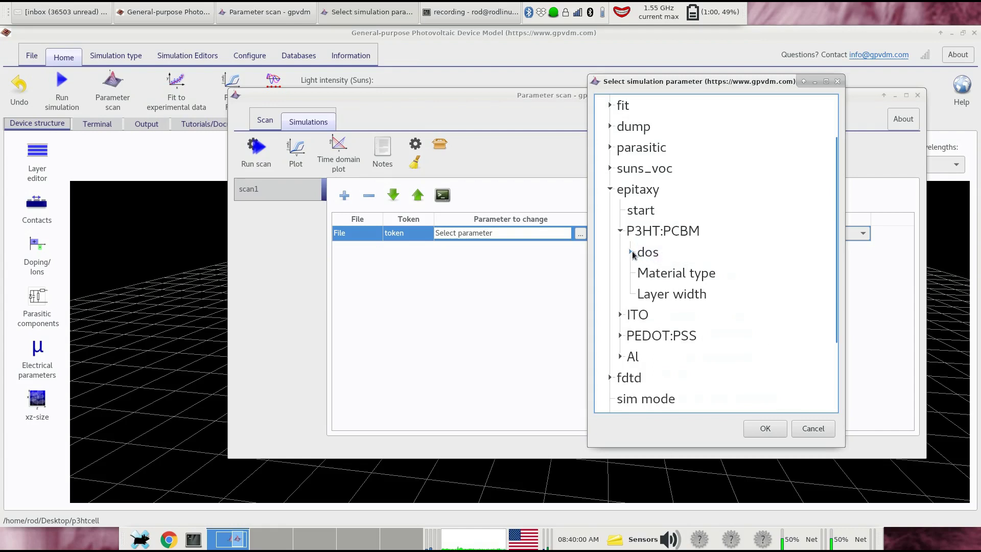
{"action": "left_click", "coordinate": [631, 254]}
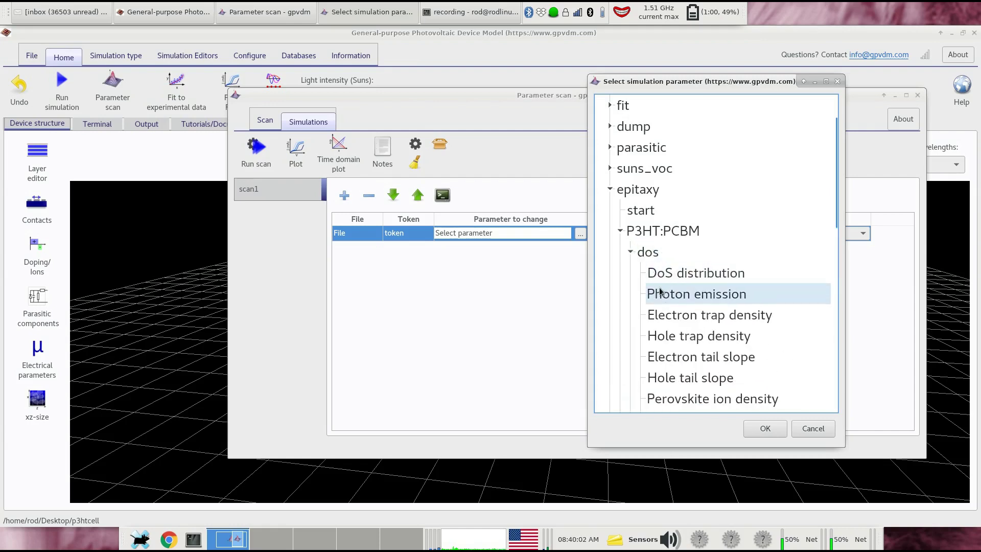
{"action": "scroll", "coordinate": [659, 291], "scroll_direction": "down", "scroll_amount": 1}
{"action": "scroll", "coordinate": [660, 291], "scroll_direction": "down", "scroll_amount": 1}
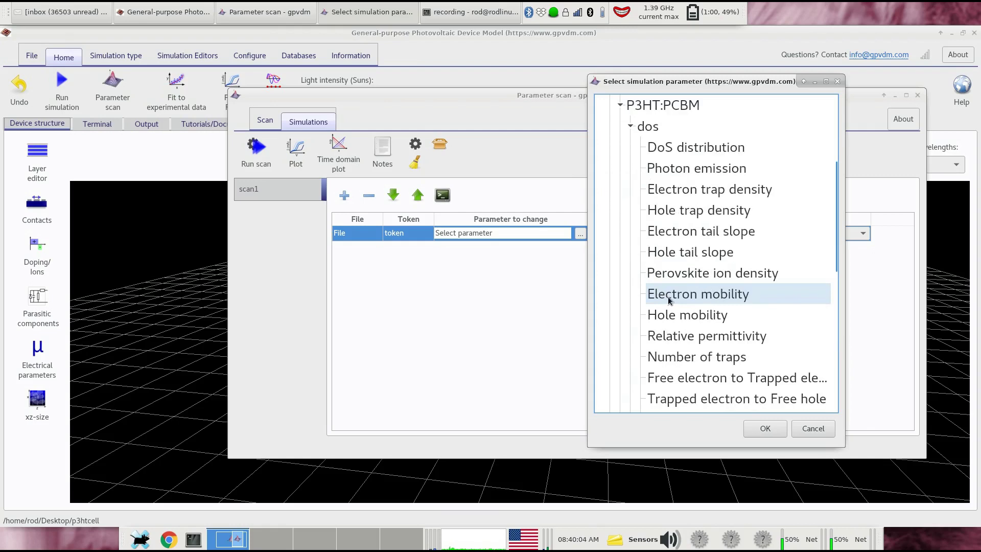
{"action": "left_click", "coordinate": [668, 301]}
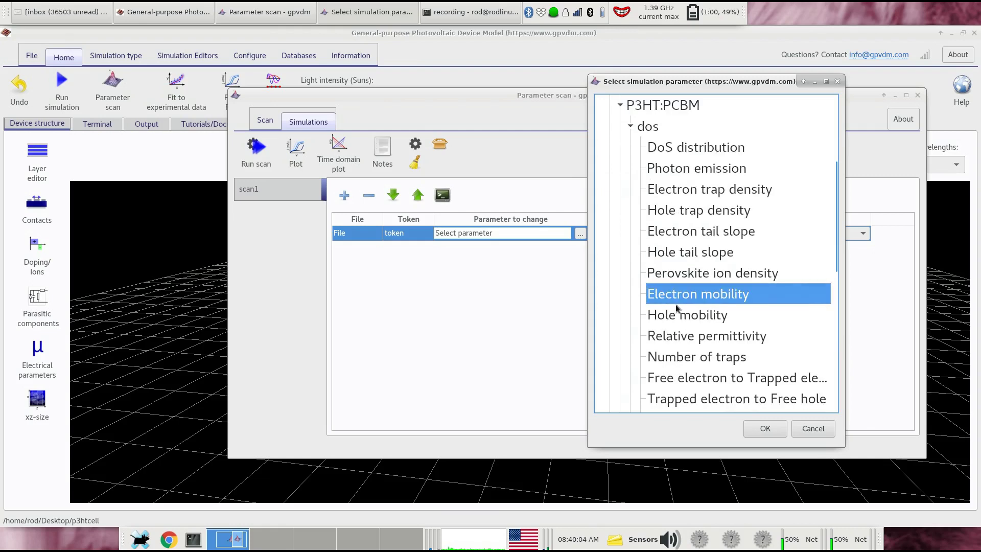
{"action": "left_click", "coordinate": [778, 432]}
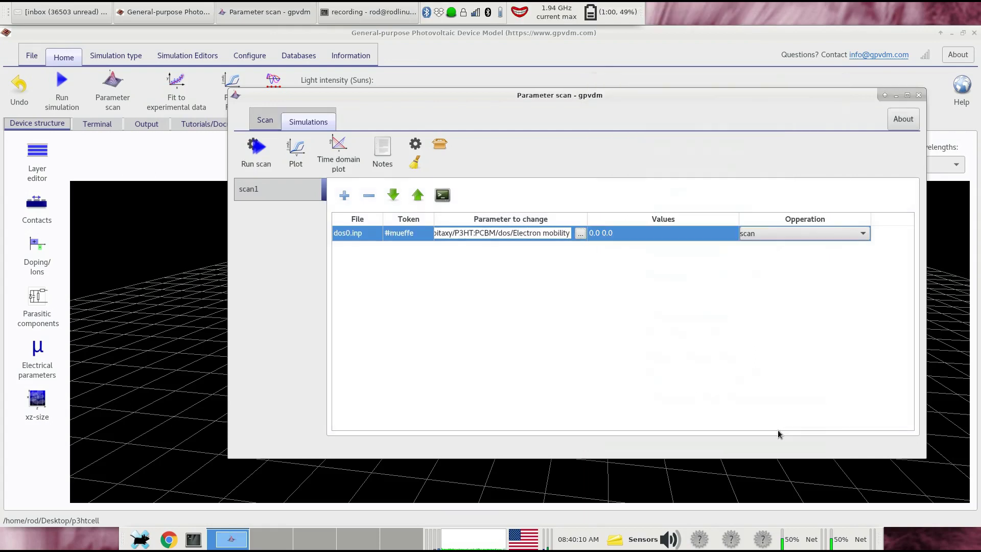
Step: Enter electron mobility values 1e-5 1e-6 1e-7 1e-8, keeping the operation as scan
{"action": "left_click", "coordinate": [626, 234]}
{"action": "left_click_drag", "start_coordinate": [626, 234], "coordinate": [581, 233]}
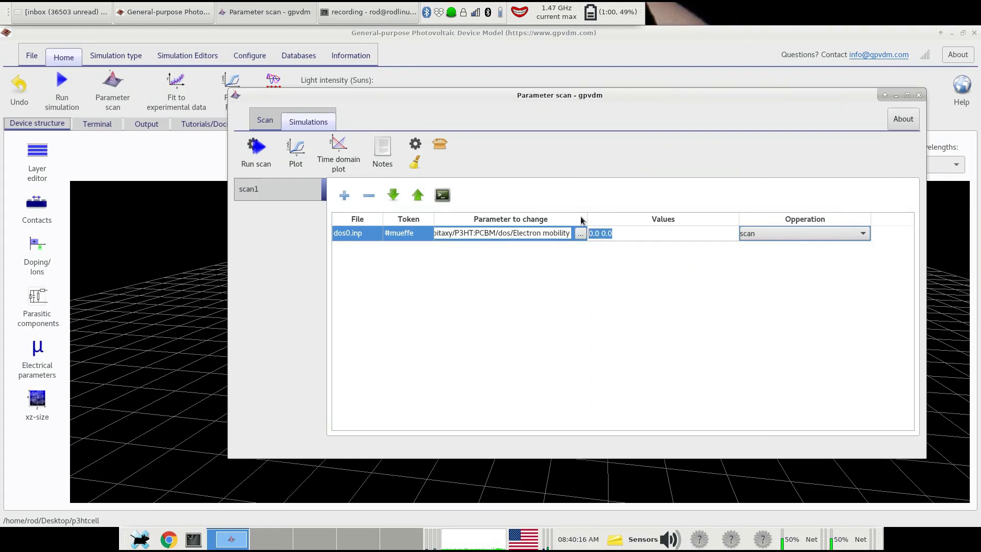
{"action": "type", "text": "1e"}
{"action": "type", "text": "-5 1e-6 1e-7 1e-8"}
{"action": "key", "text": "Return"}
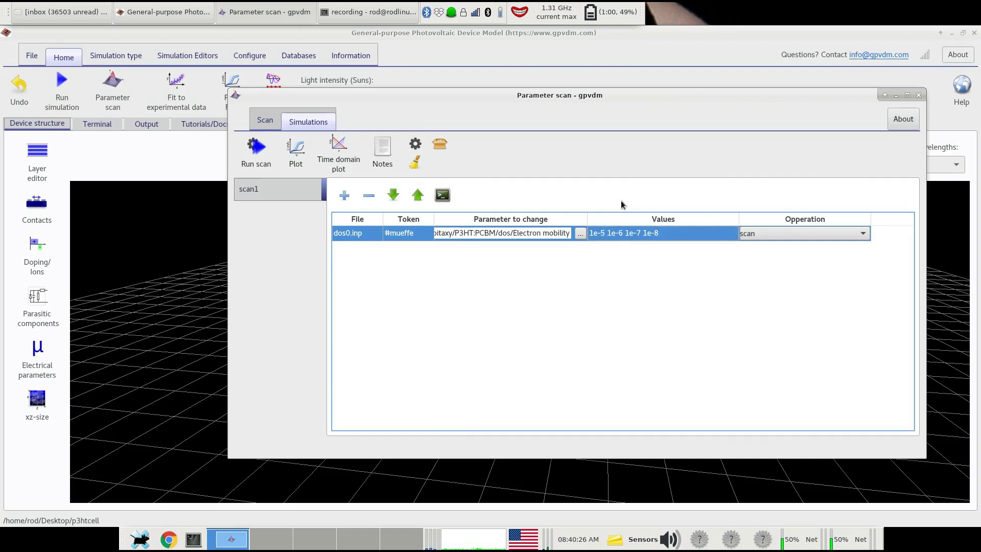
{"action": "left_click", "coordinate": [815, 235]}
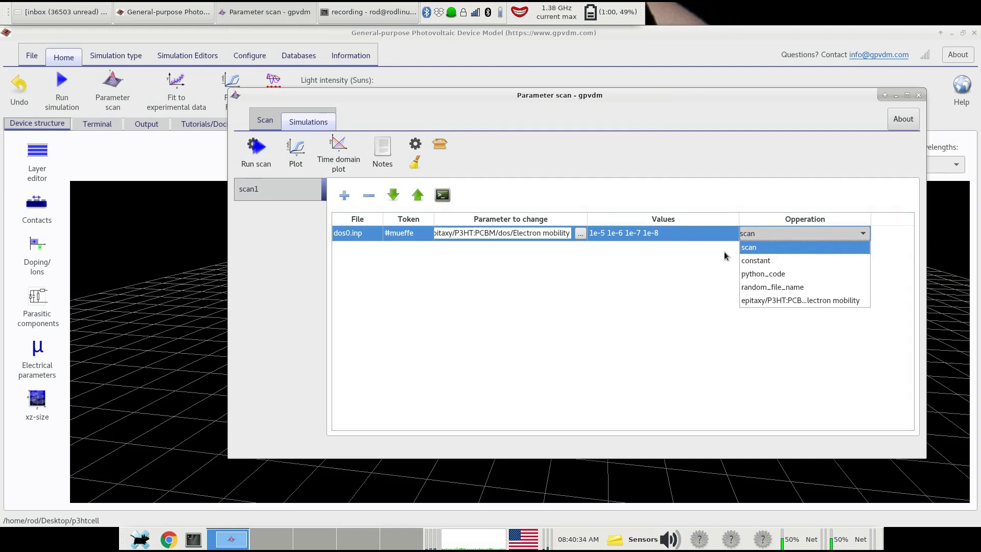
{"action": "left_click", "coordinate": [673, 241]}
{"action": "double_click", "coordinate": [674, 237]}
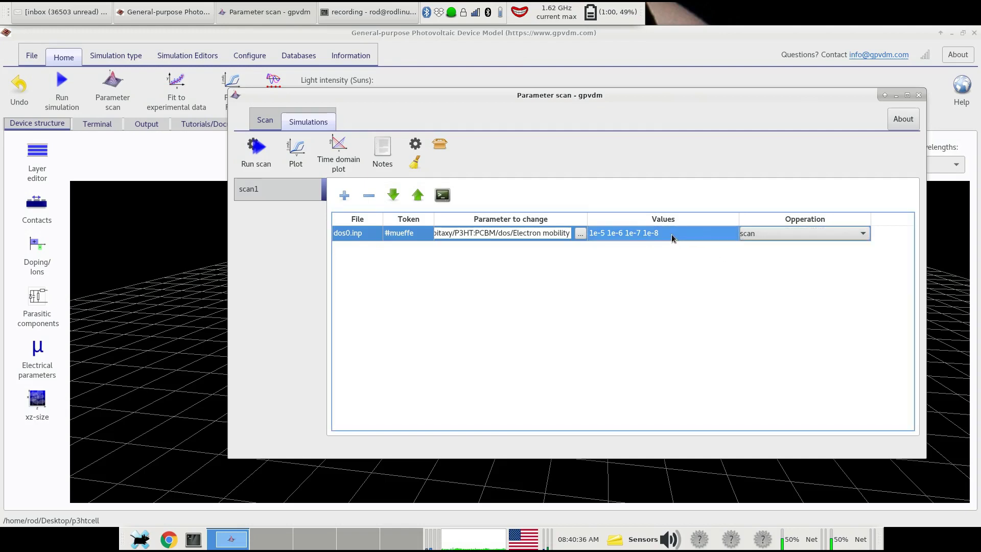
{"action": "left_click_drag", "start_coordinate": [640, 233], "coordinate": [661, 233]}
{"action": "double_click", "coordinate": [628, 234]}
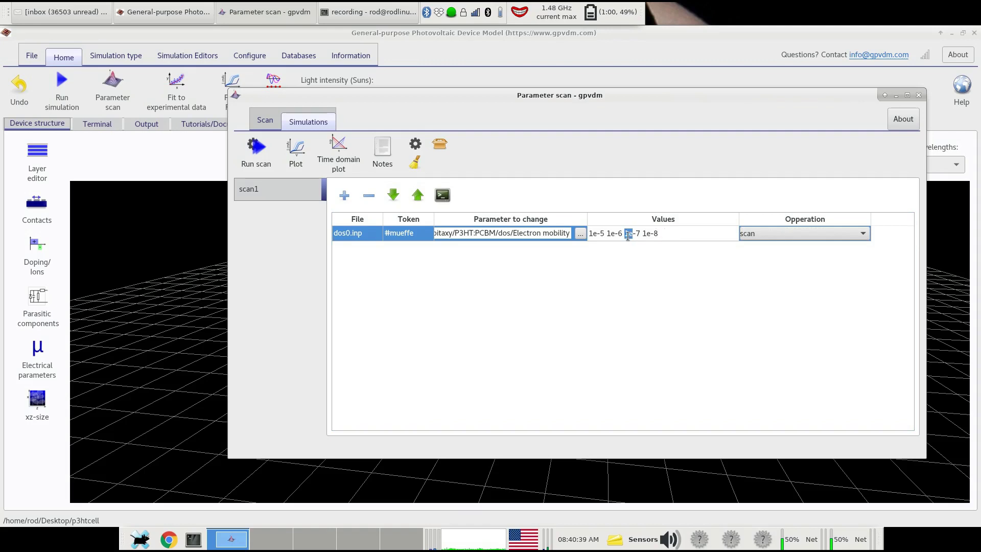
{"action": "left_click", "coordinate": [598, 234]}
{"action": "left_click", "coordinate": [748, 234]}
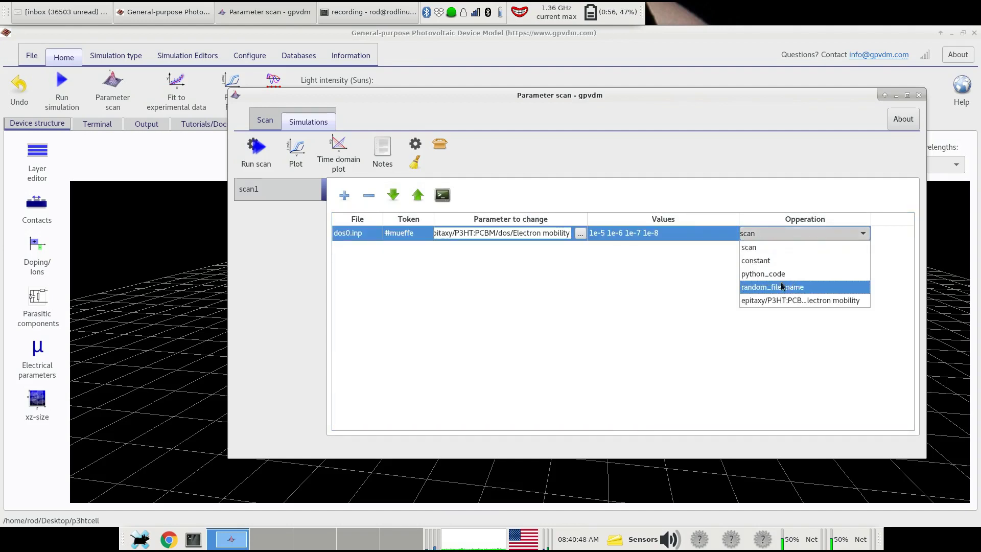
Step: Widen the Operation column and run the scan, deleting old results, until 27 of 27 finish
{"action": "left_click", "coordinate": [889, 240]}
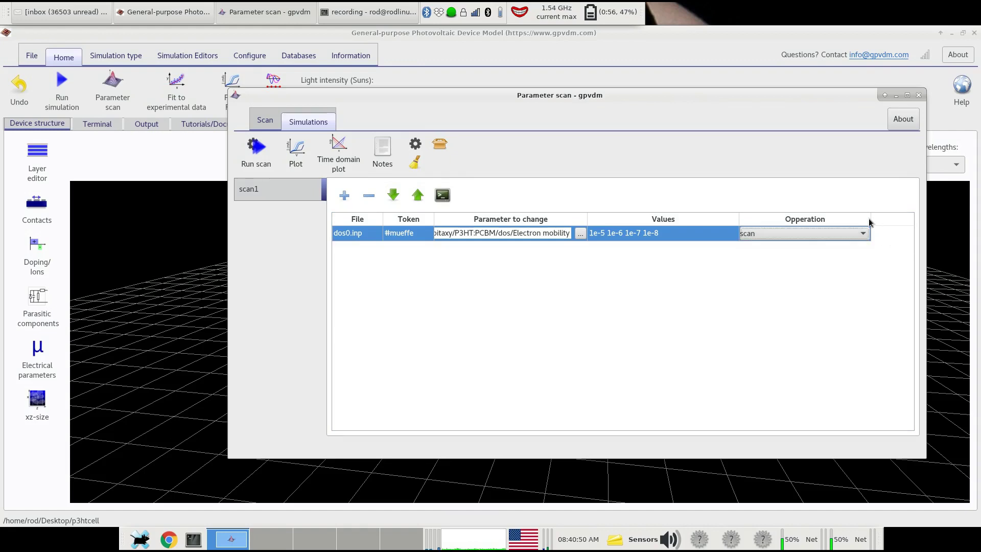
{"action": "left_click_drag", "start_coordinate": [869, 222], "coordinate": [889, 222]}
{"action": "left_click", "coordinate": [254, 165]}
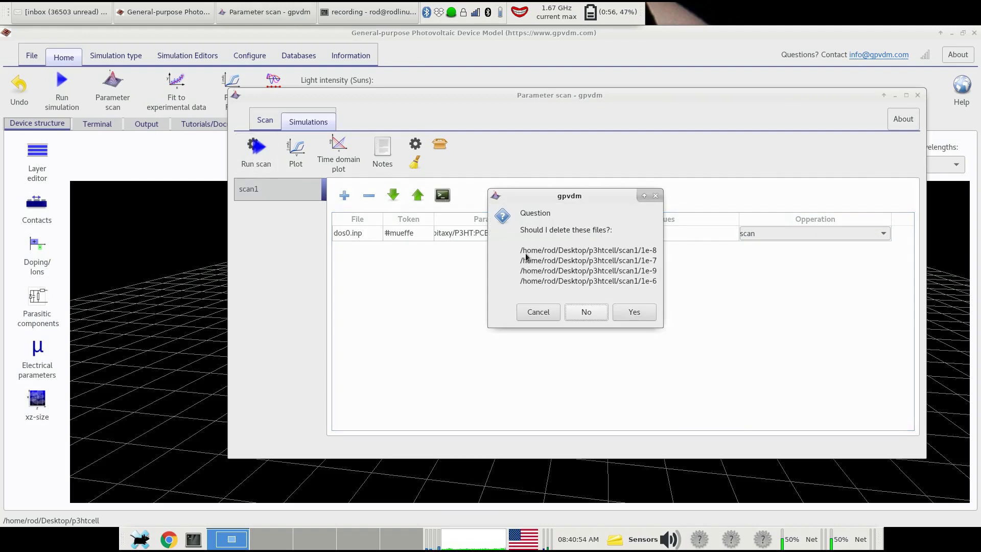
{"action": "left_click", "coordinate": [650, 311]}
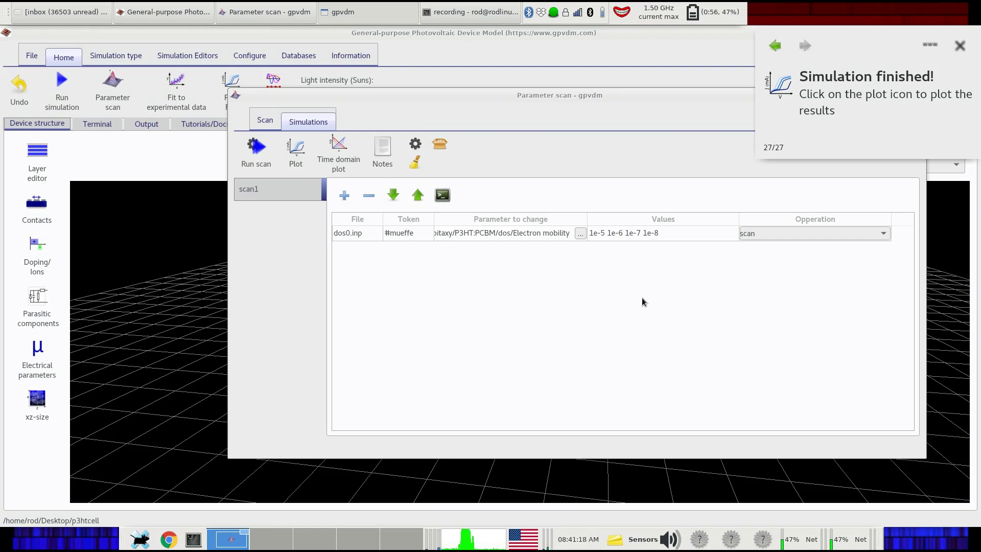
Step: Plot jv.dat from the scan1/1e-8 results folder
{"action": "left_click", "coordinate": [297, 157]}
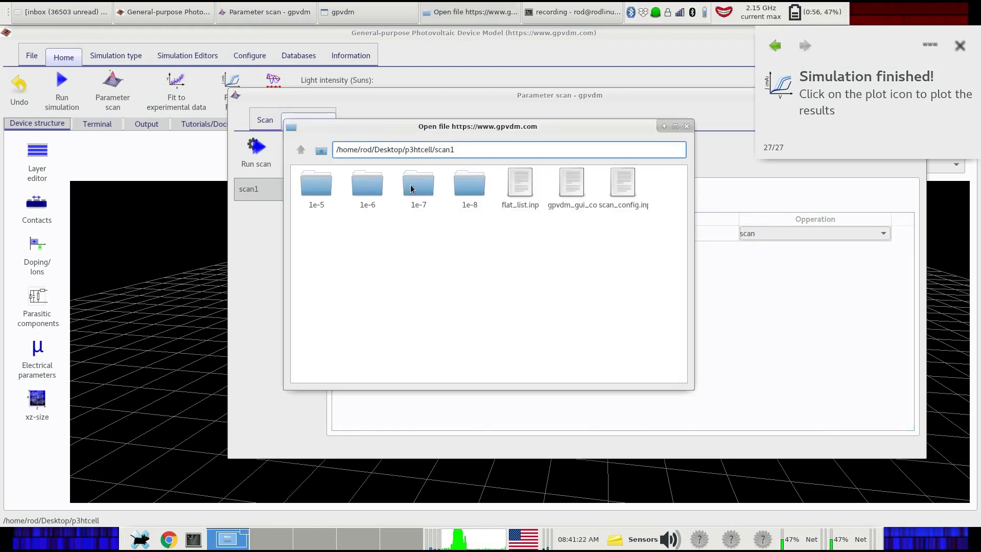
{"action": "left_click", "coordinate": [319, 192]}
{"action": "left_click", "coordinate": [373, 191]}
{"action": "left_click", "coordinate": [419, 187]}
{"action": "left_click", "coordinate": [461, 188]}
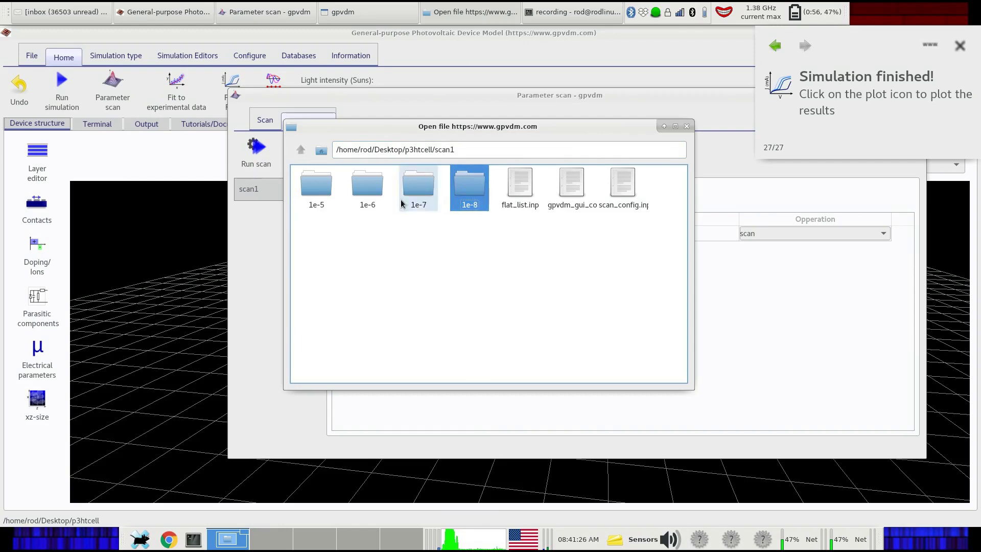
{"action": "left_click", "coordinate": [420, 215]}
{"action": "left_click", "coordinate": [464, 191]}
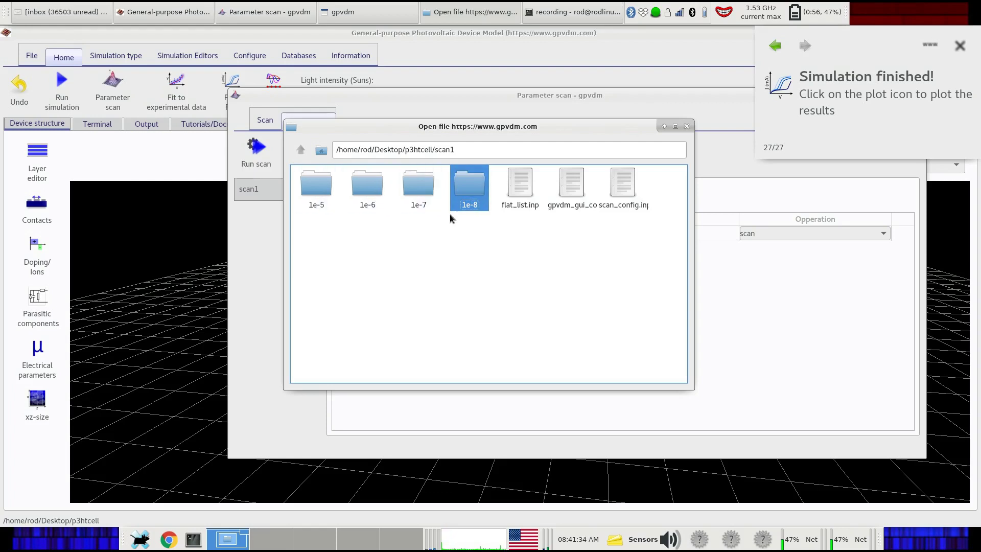
{"action": "double_click", "coordinate": [469, 201]}
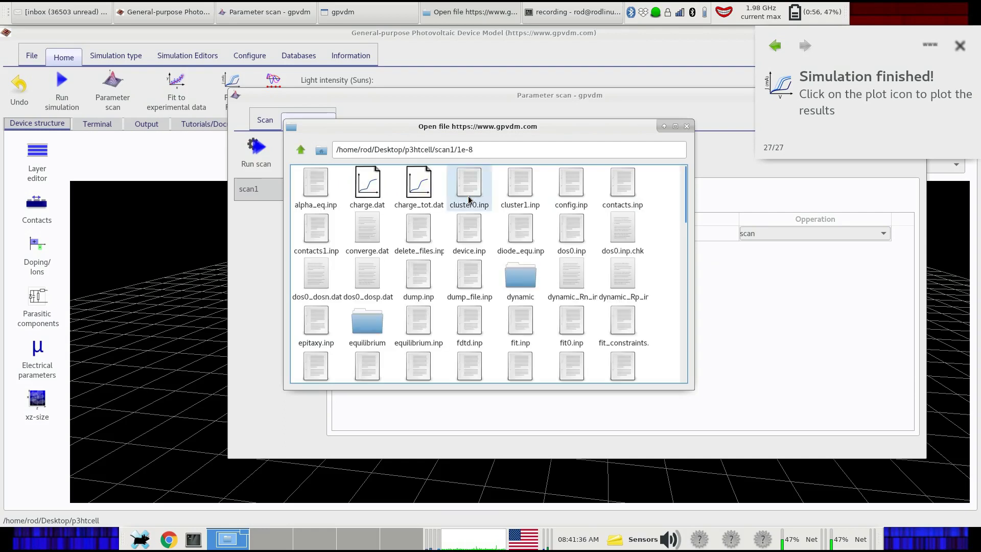
{"action": "scroll", "coordinate": [574, 277], "scroll_direction": "down", "scroll_amount": 2}
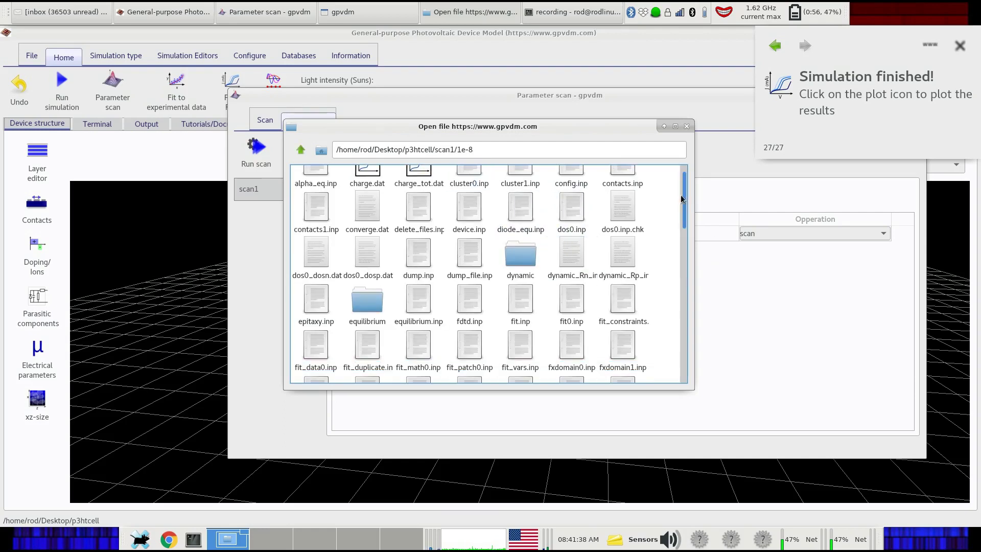
{"action": "left_click_drag", "start_coordinate": [682, 199], "coordinate": [687, 251]}
{"action": "double_click", "coordinate": [468, 246]}
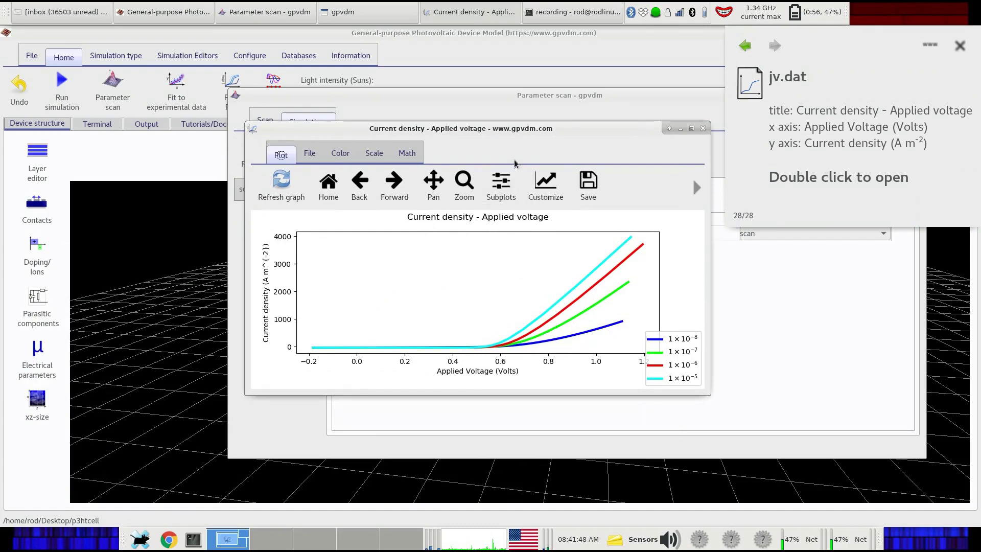
Step: Zoom the J–V plot into the low-current region around zero current
{"action": "left_click_drag", "start_coordinate": [510, 134], "coordinate": [537, 278]}
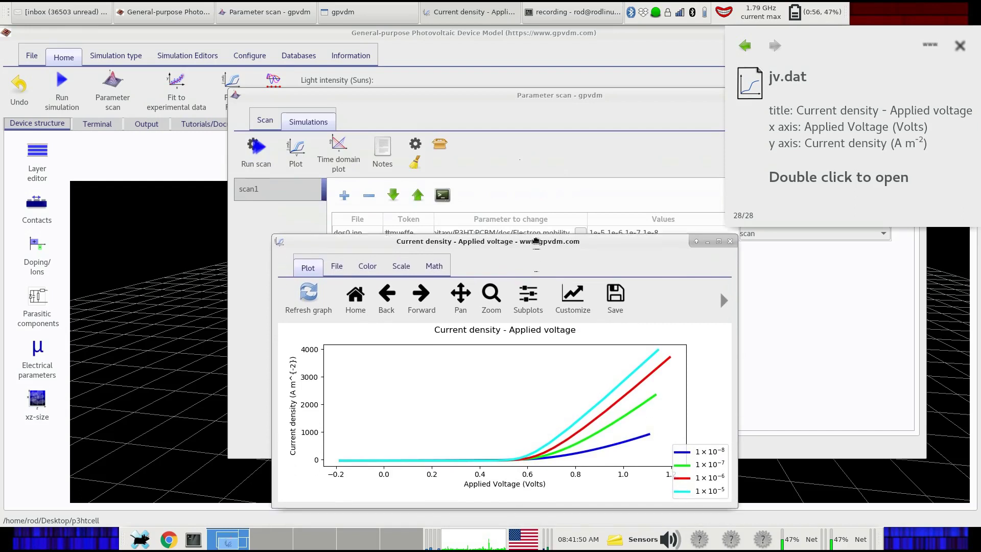
{"action": "left_click_drag", "start_coordinate": [536, 241], "coordinate": [533, 234]}
{"action": "left_click", "coordinate": [295, 150]}
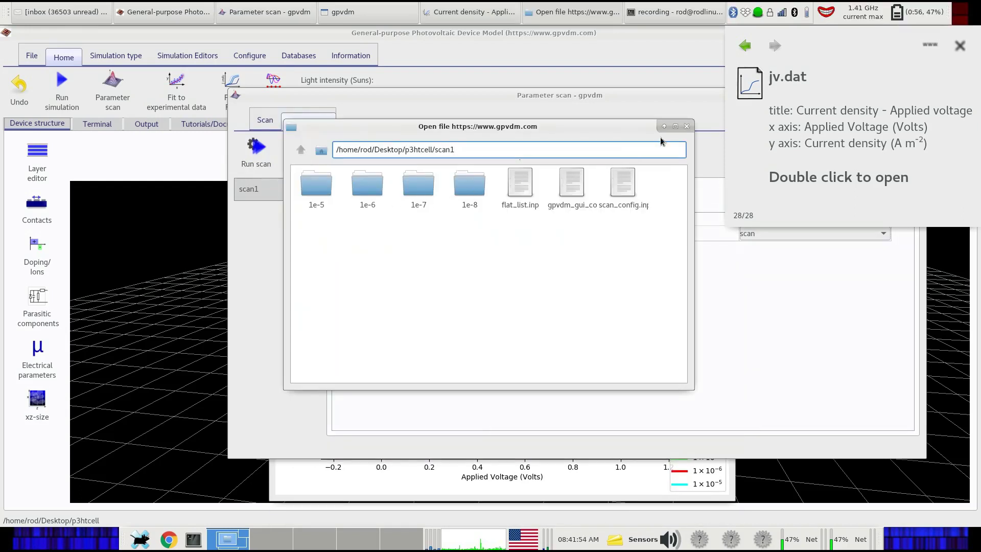
{"action": "left_click", "coordinate": [686, 126]}
{"action": "left_click", "coordinate": [450, 479]}
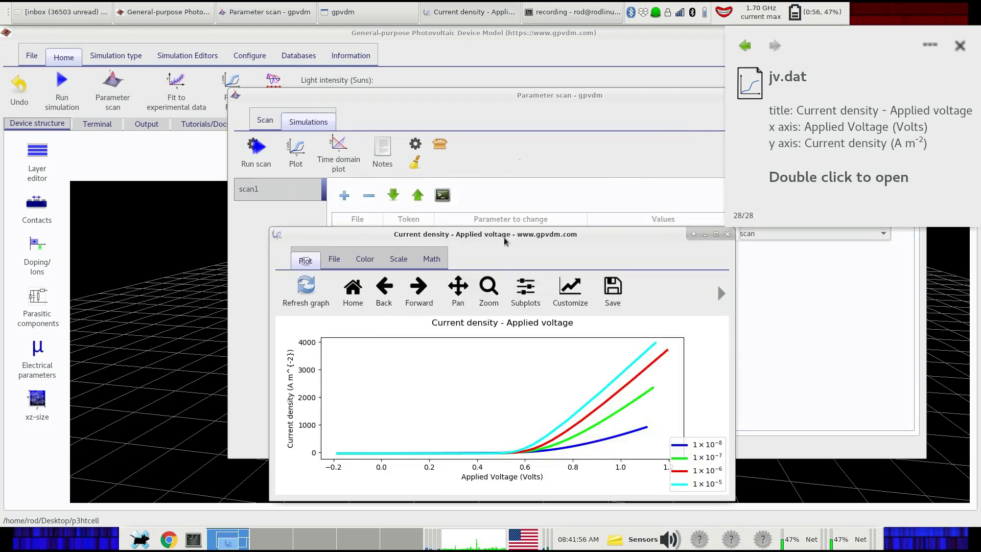
{"action": "left_click", "coordinate": [450, 157]}
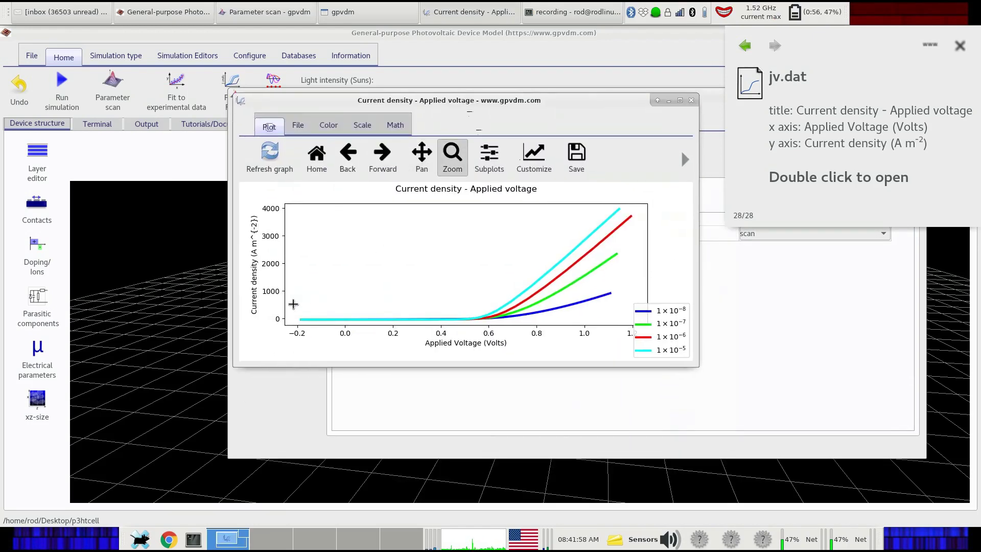
{"action": "left_click_drag", "start_coordinate": [294, 304], "coordinate": [536, 327]}
{"action": "left_click_drag", "start_coordinate": [291, 270], "coordinate": [632, 305]}
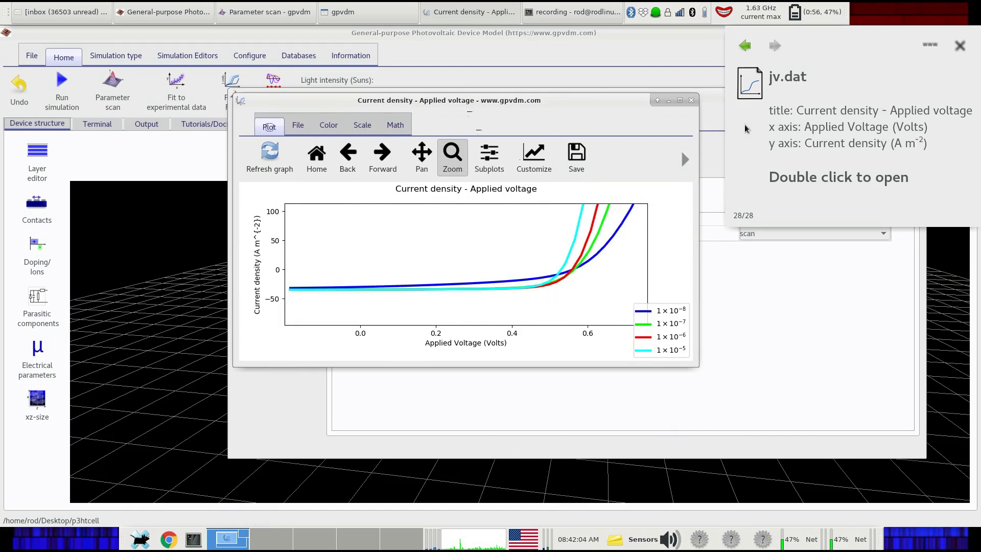
{"action": "left_click", "coordinate": [959, 46]}
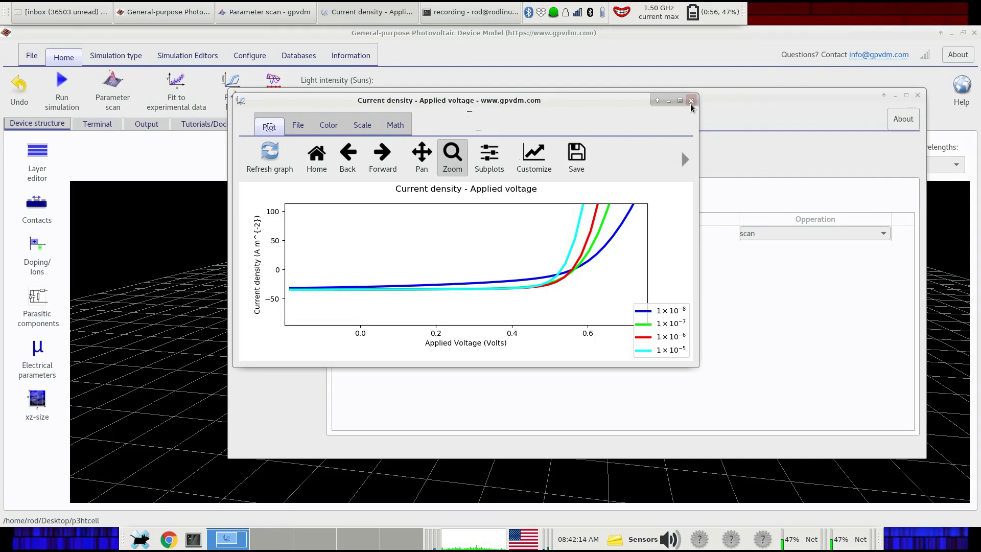
Step: Close the plot and add a second row to the scan1 table
{"action": "left_click", "coordinate": [690, 100]}
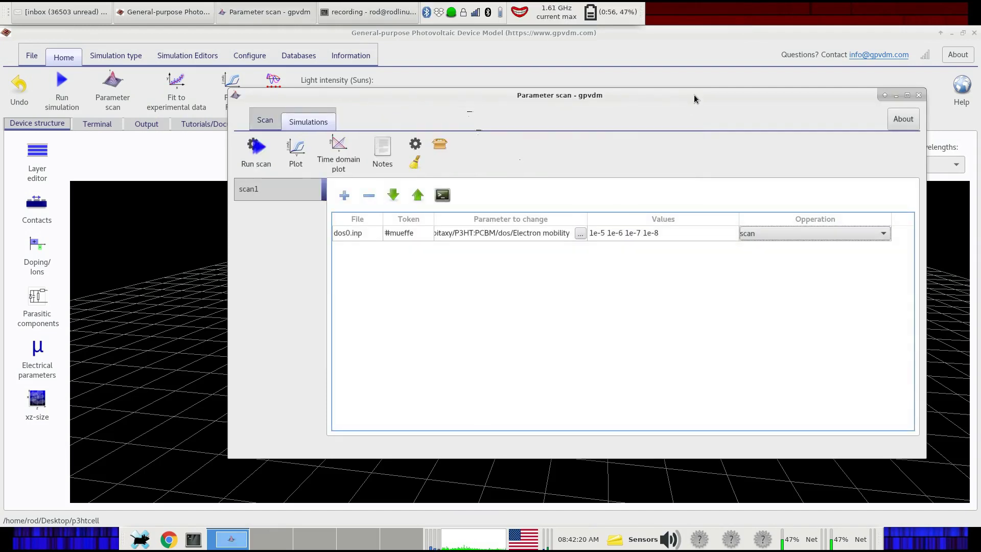
{"action": "left_click", "coordinate": [346, 197]}
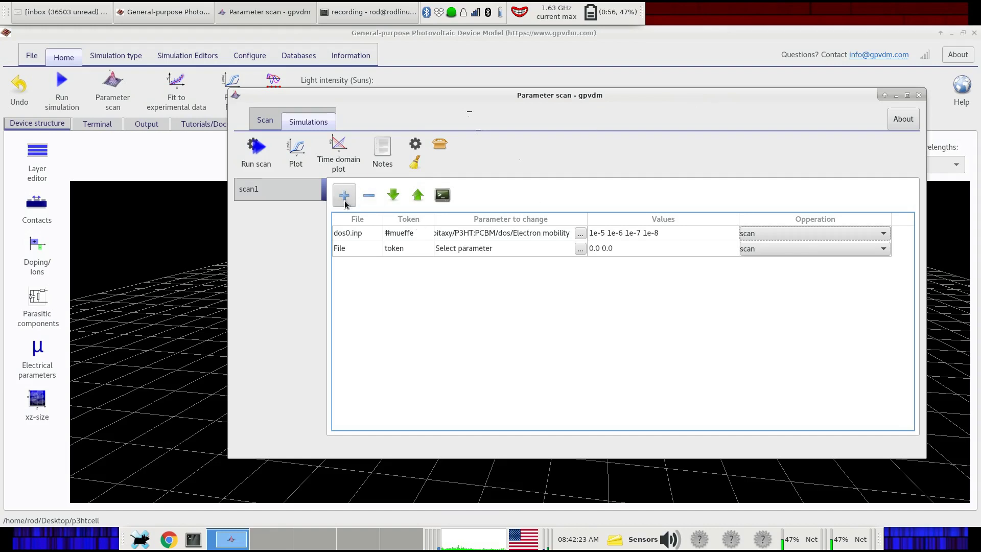
{"action": "left_click", "coordinate": [358, 247]}
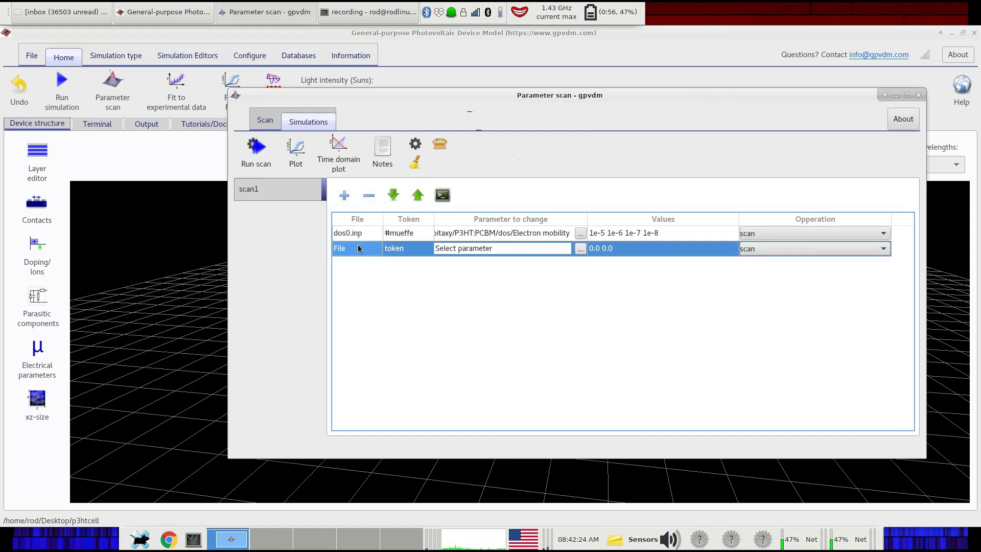
Step: Set the new row's parameter to epitaxy > P3HT:PCBM > dos > Hole mobility (#mueffh)
{"action": "left_click", "coordinate": [581, 252]}
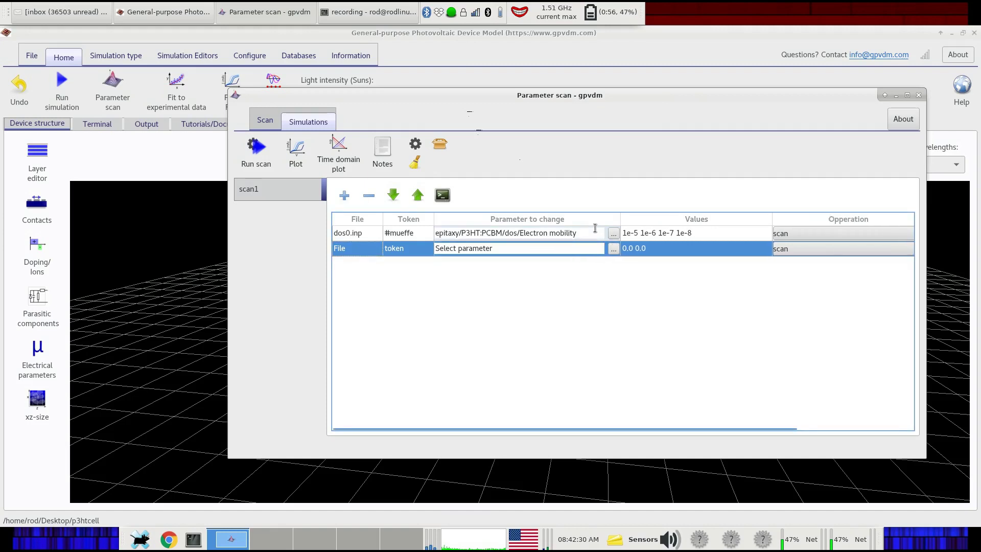
{"action": "left_click", "coordinate": [614, 249]}
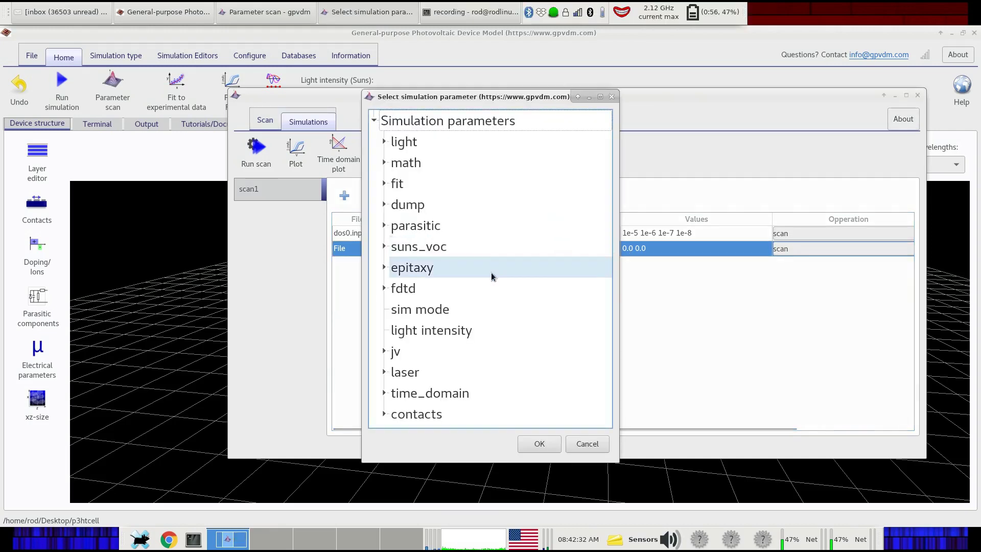
{"action": "left_click", "coordinate": [386, 268]}
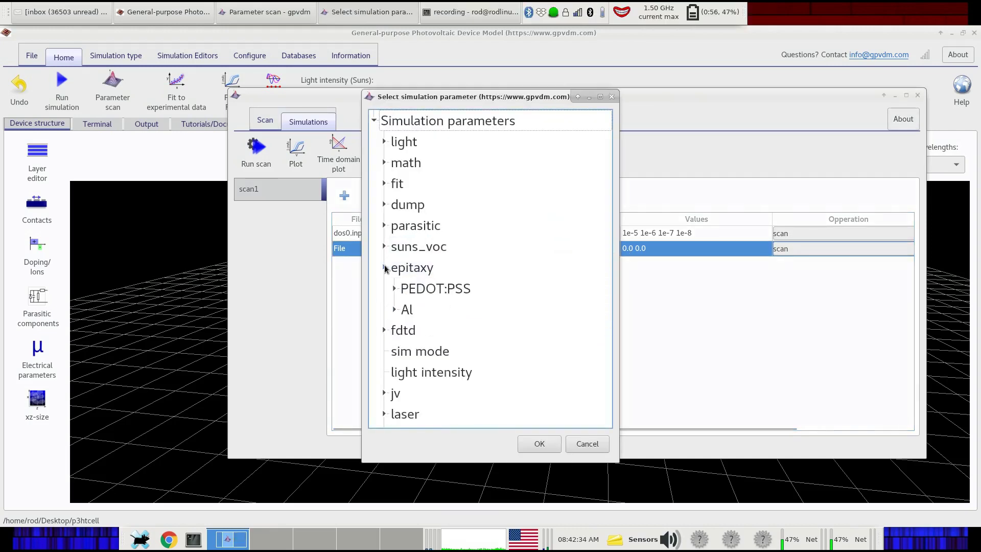
{"action": "left_click", "coordinate": [394, 306]}
{"action": "scroll", "coordinate": [400, 288], "scroll_direction": "down", "scroll_amount": 1}
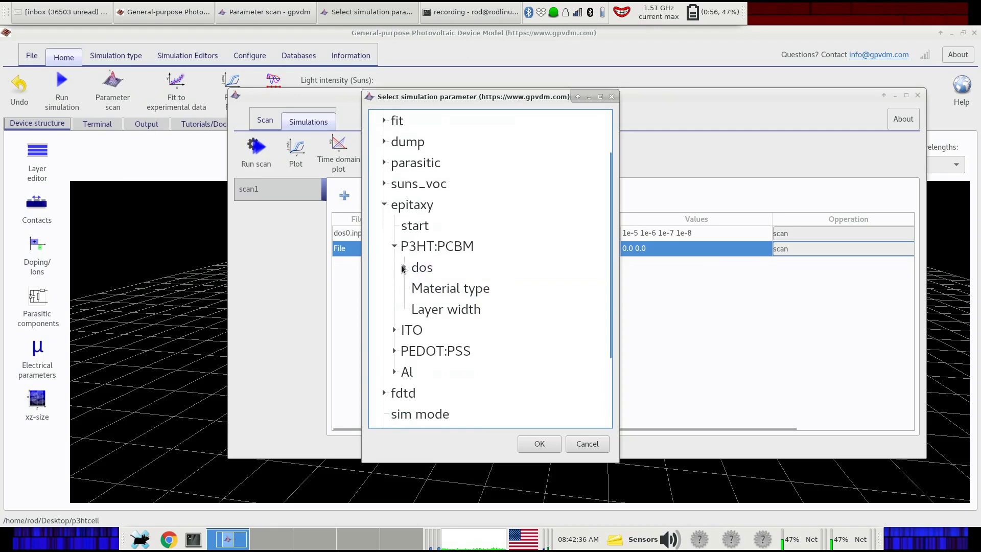
{"action": "left_click", "coordinate": [402, 268]}
{"action": "scroll", "coordinate": [440, 293], "scroll_direction": "down", "scroll_amount": 1}
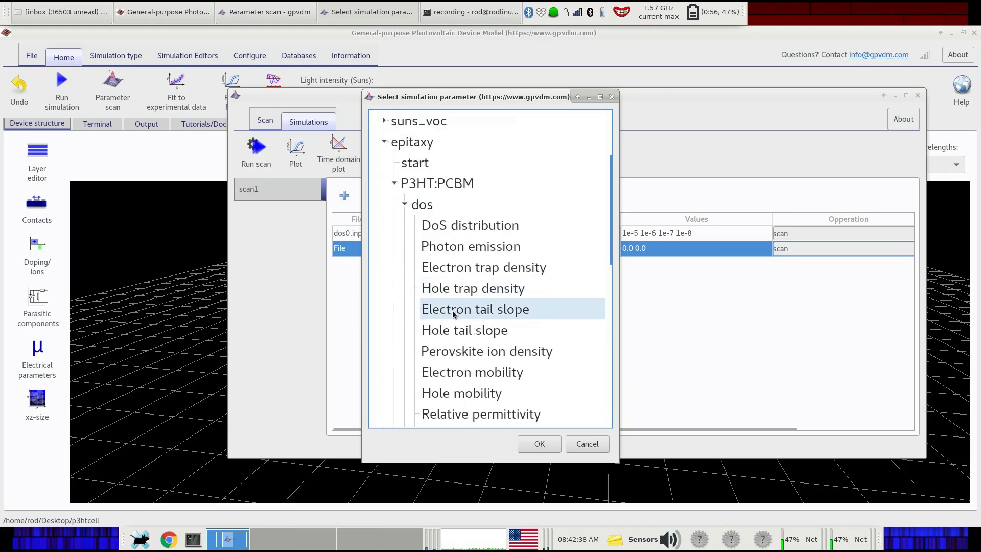
{"action": "left_click", "coordinate": [469, 394]}
{"action": "left_click", "coordinate": [539, 443]}
{"action": "left_click_drag", "start_coordinate": [645, 97], "coordinate": [580, 98]}
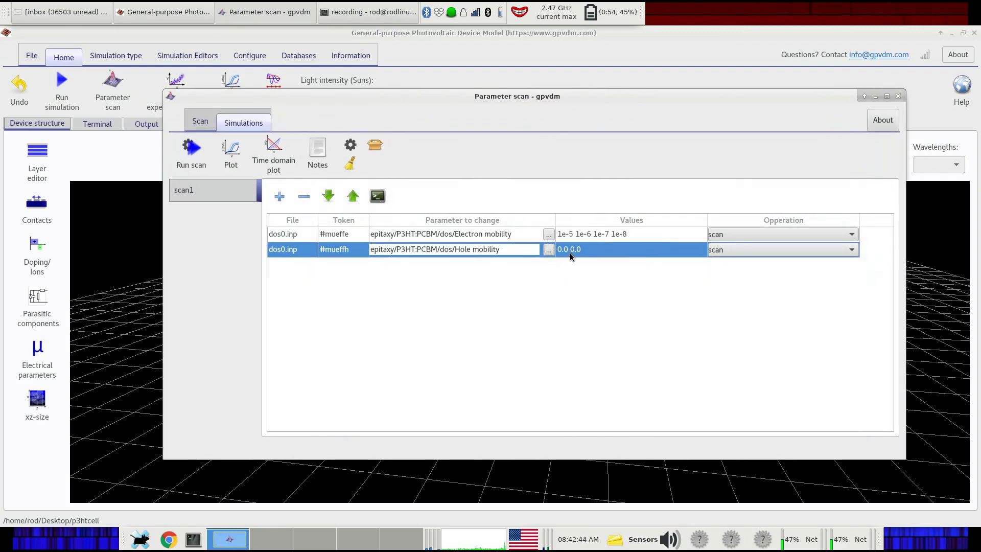
Step: Set the Hole mobility row's operation to epitaxy/P3HT:PCBM/dos/Electron mobility, making its values duplicate
{"action": "left_click", "coordinate": [732, 247]}
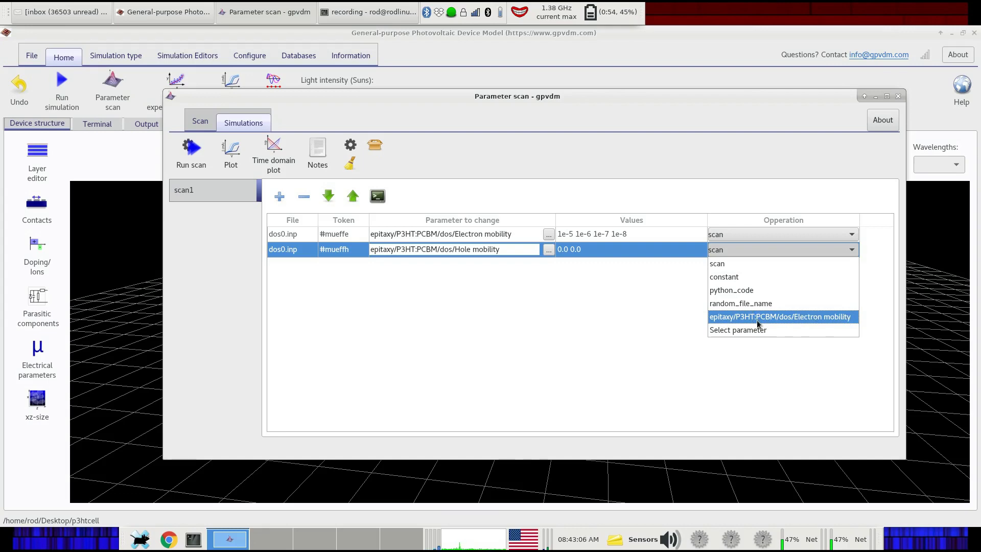
{"action": "left_click", "coordinate": [462, 238]}
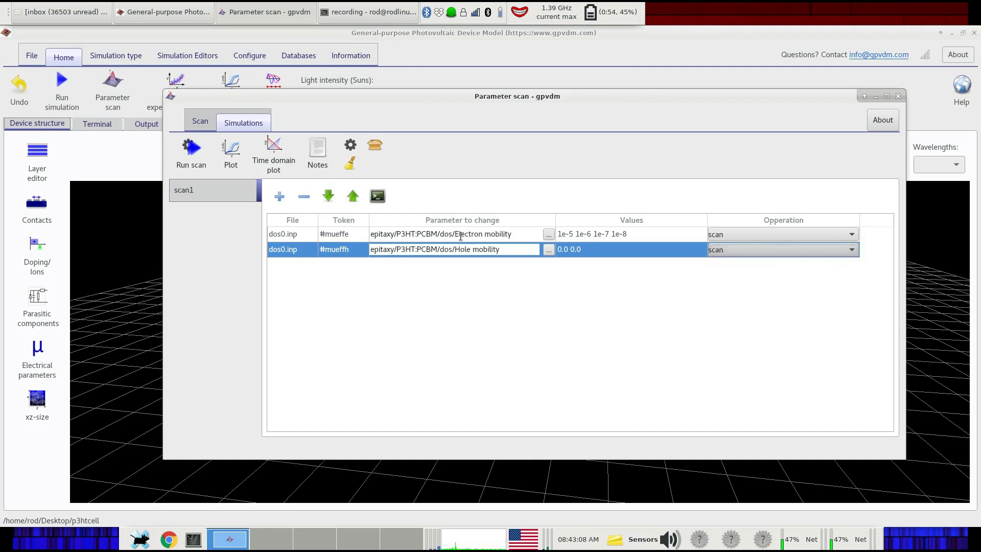
{"action": "mouse_move", "coordinate": [370, 234]}
{"action": "left_mouse_down"}
{"action": "mouse_move", "coordinate": [512, 234]}
{"action": "mouse_move", "coordinate": [394, 239]}
{"action": "left_mouse_up"}
{"action": "left_click", "coordinate": [415, 235]}
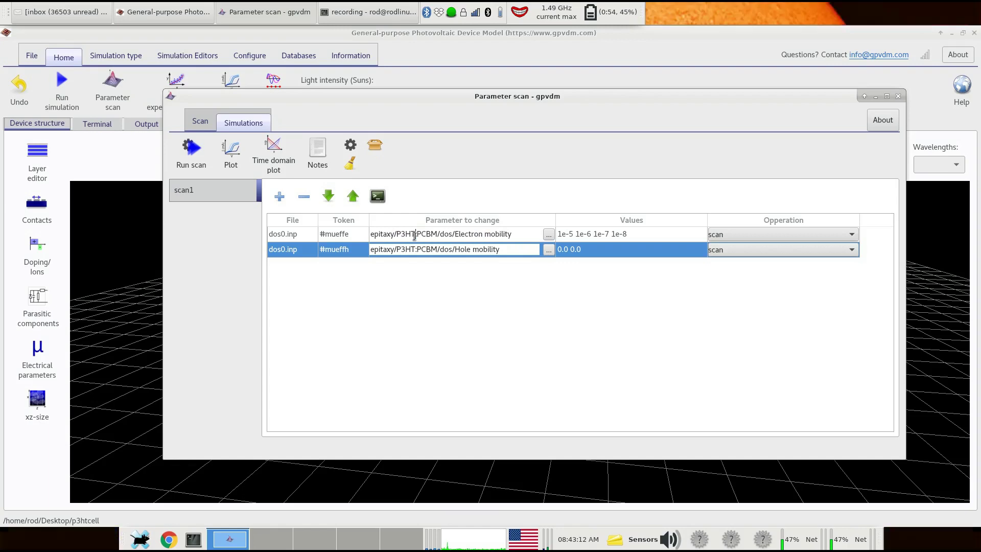
{"action": "left_click", "coordinate": [717, 251]}
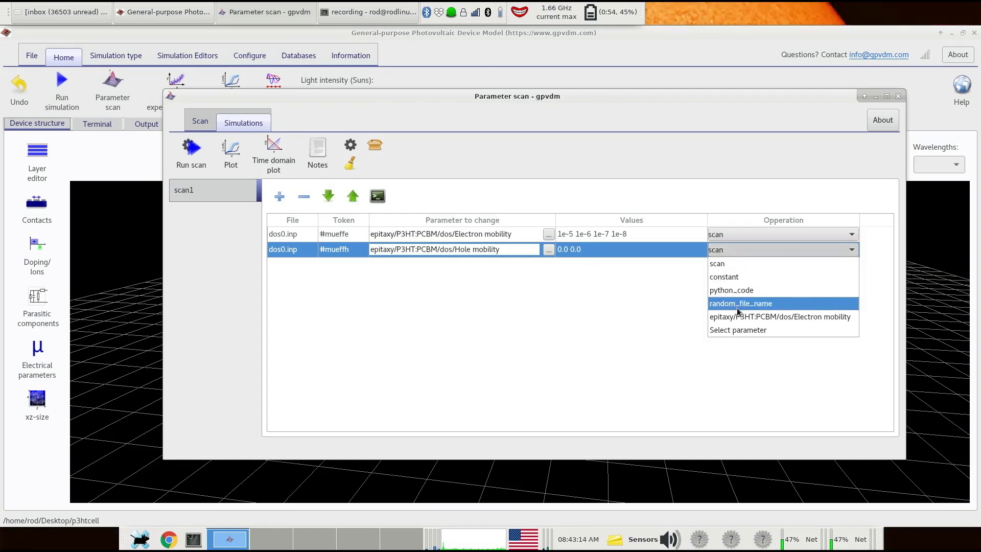
{"action": "left_click", "coordinate": [753, 323]}
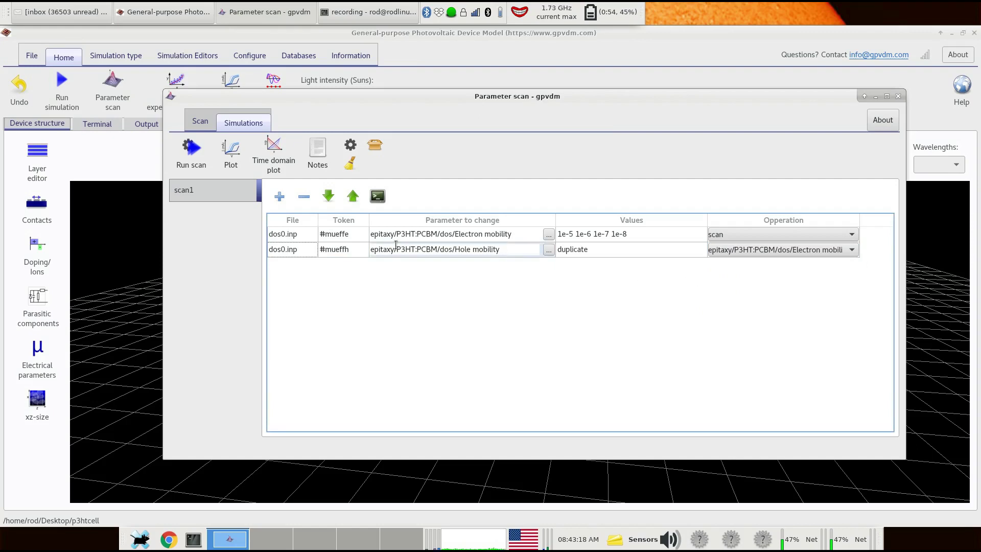
{"action": "left_click", "coordinate": [299, 251]}
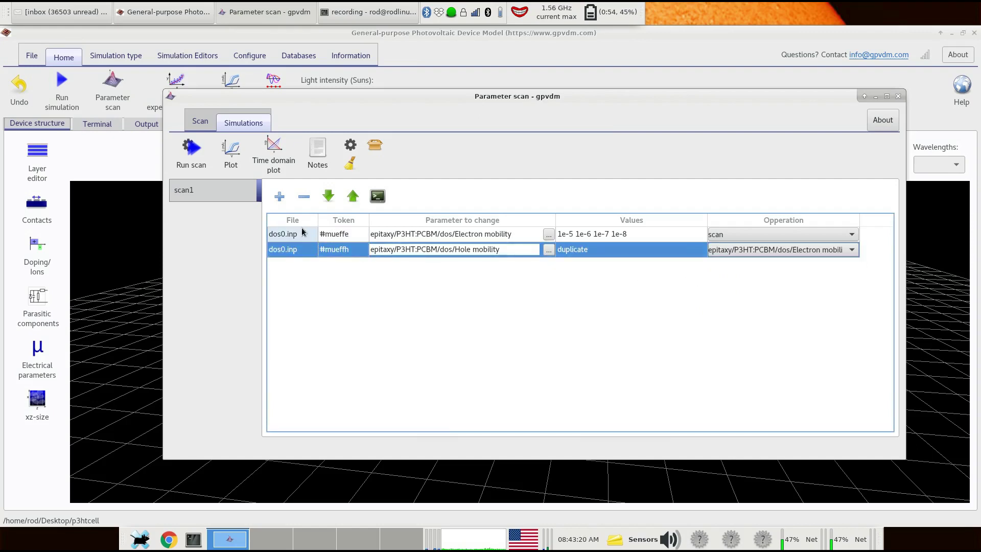
Step: Review the Electron mobility values, leaving 1e-5 1e-6 1e-7 1e-8 unchanged
{"action": "left_click", "coordinate": [637, 235]}
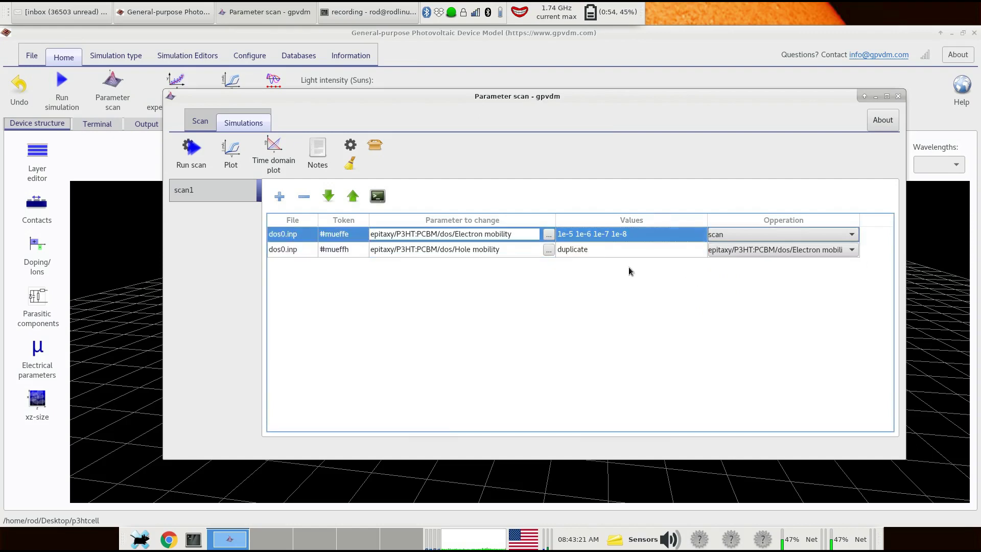
{"action": "double_click", "coordinate": [574, 234]}
{"action": "left_click_drag", "start_coordinate": [571, 234], "coordinate": [557, 235]}
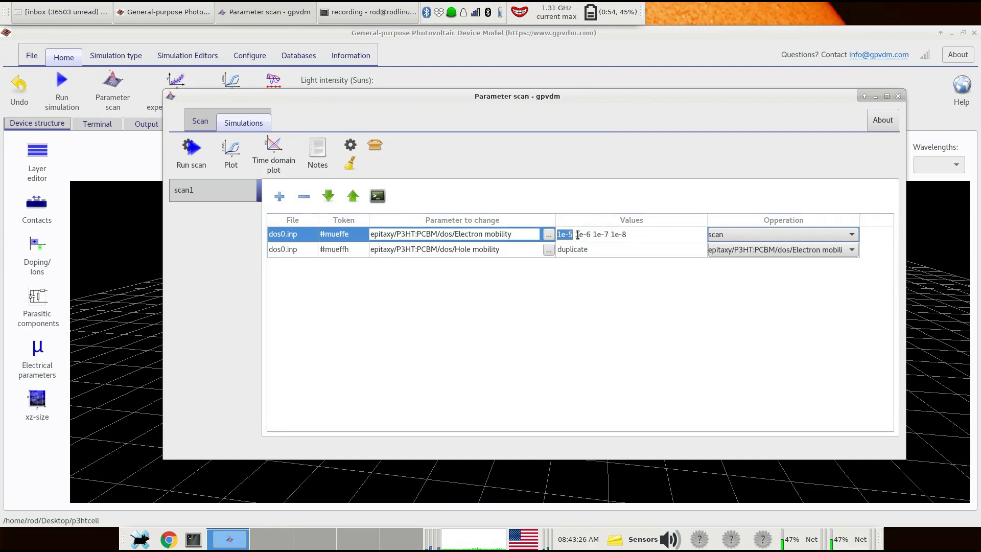
{"action": "left_click", "coordinate": [313, 251]}
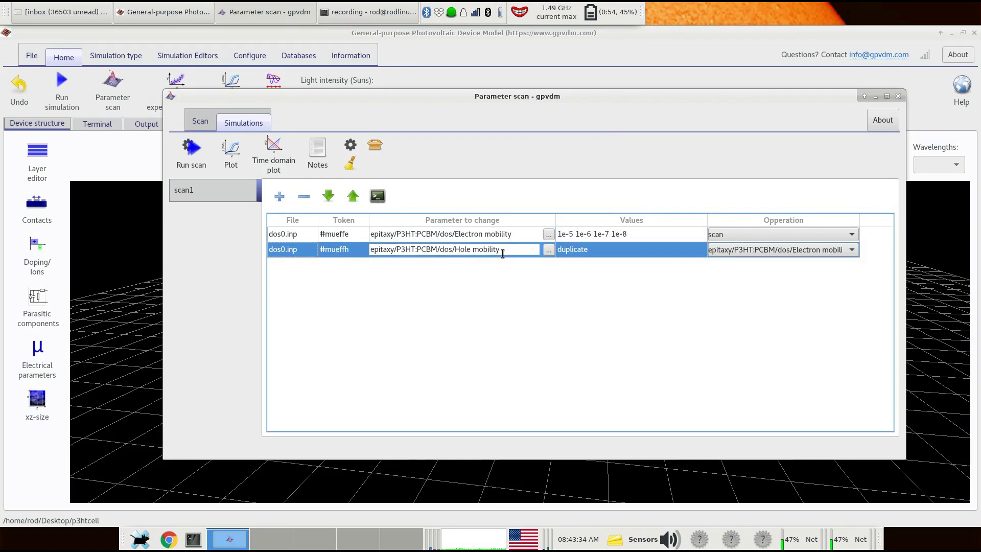
{"action": "left_click", "coordinate": [591, 236]}
{"action": "left_click_drag", "start_coordinate": [593, 235], "coordinate": [575, 235]}
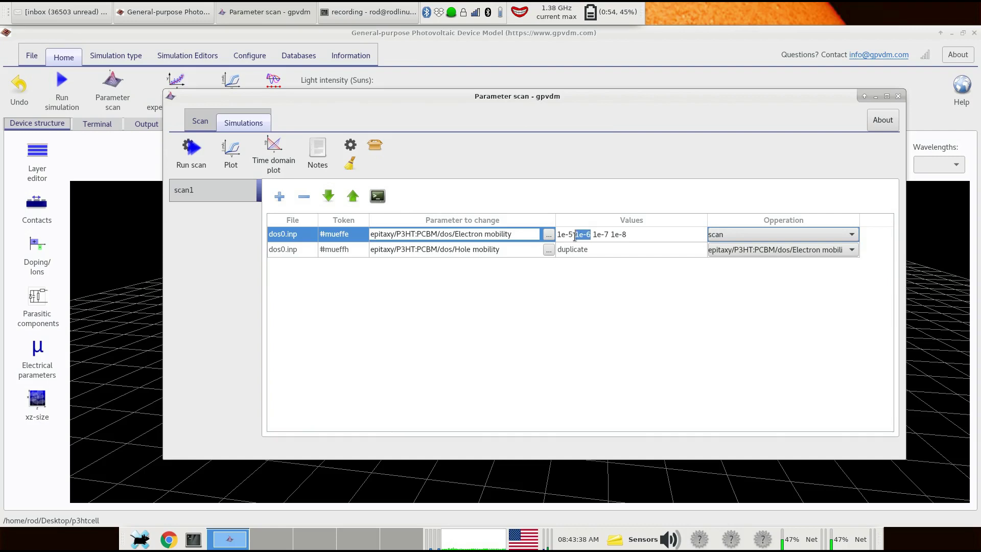
{"action": "key", "text": "Return"}
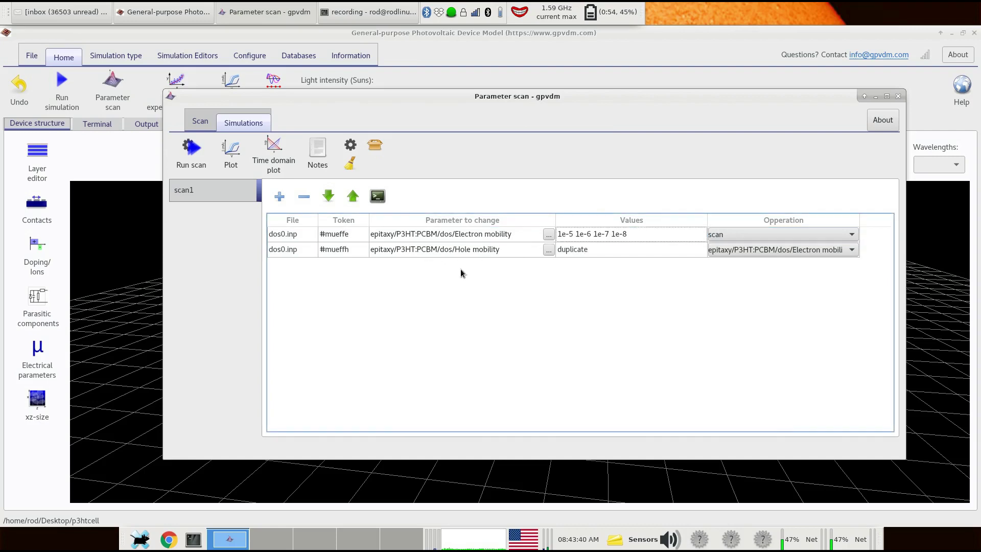
{"action": "left_click", "coordinate": [298, 250]}
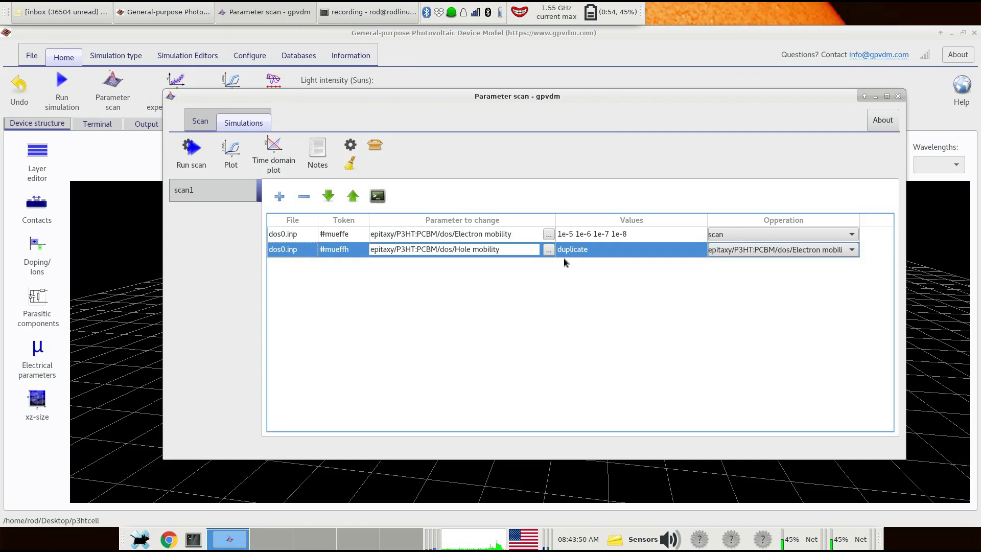
Step: Rerun the scan, deleting the old scan1 results, until 30 of 30 simulations finish
{"action": "left_click", "coordinate": [201, 161]}
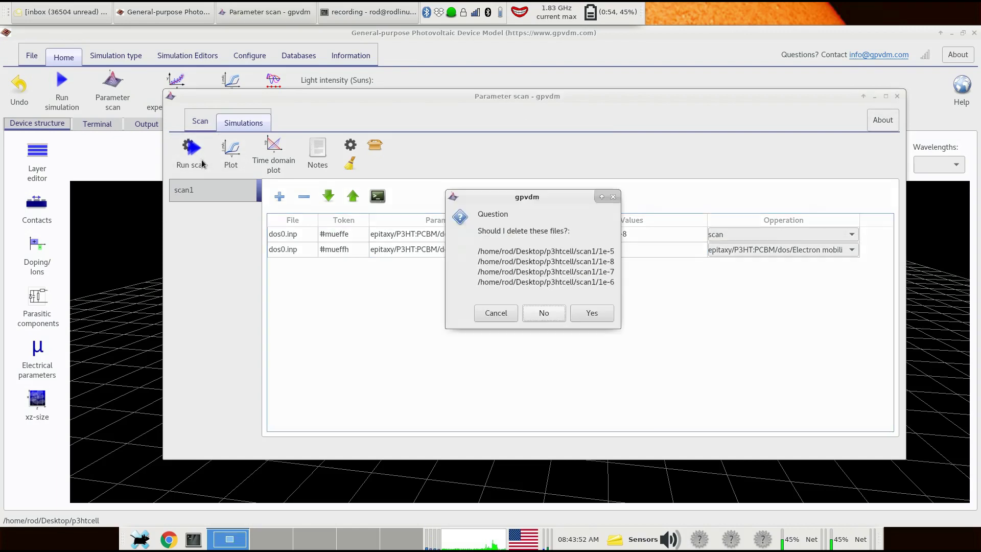
{"action": "left_click", "coordinate": [591, 311]}
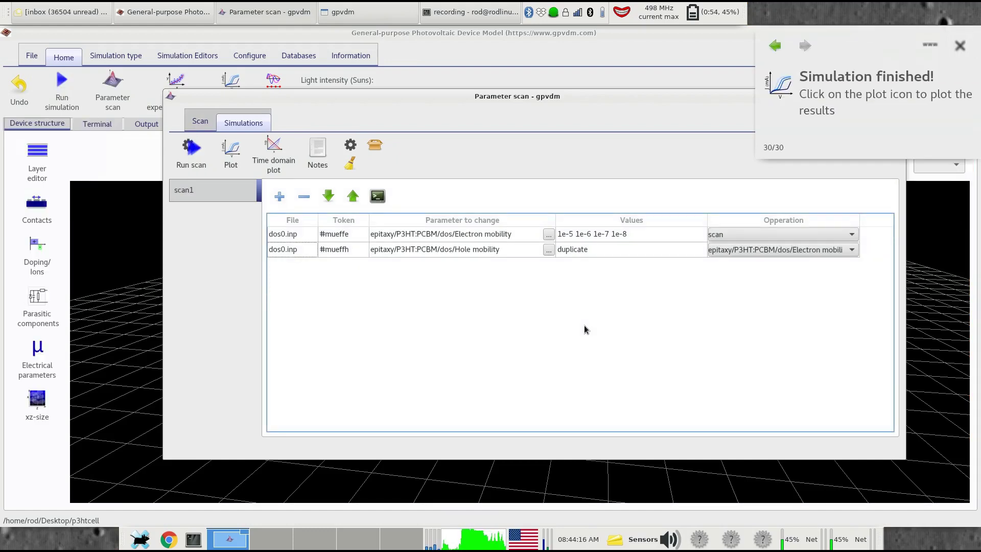
Step: Plot jv.dat from the scan1/1e-7 folder, showing four J–V curves
{"action": "left_click", "coordinate": [231, 154]}
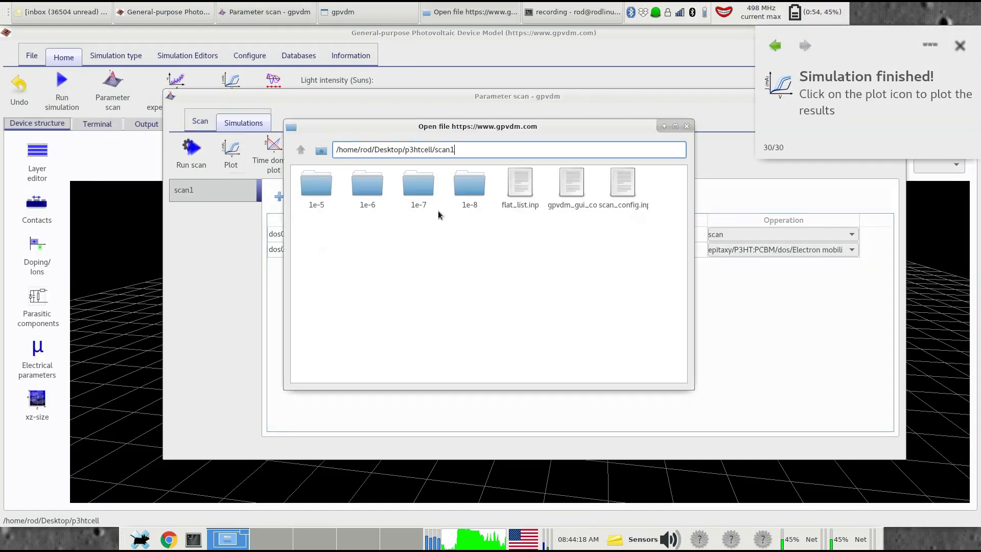
{"action": "double_click", "coordinate": [428, 194]}
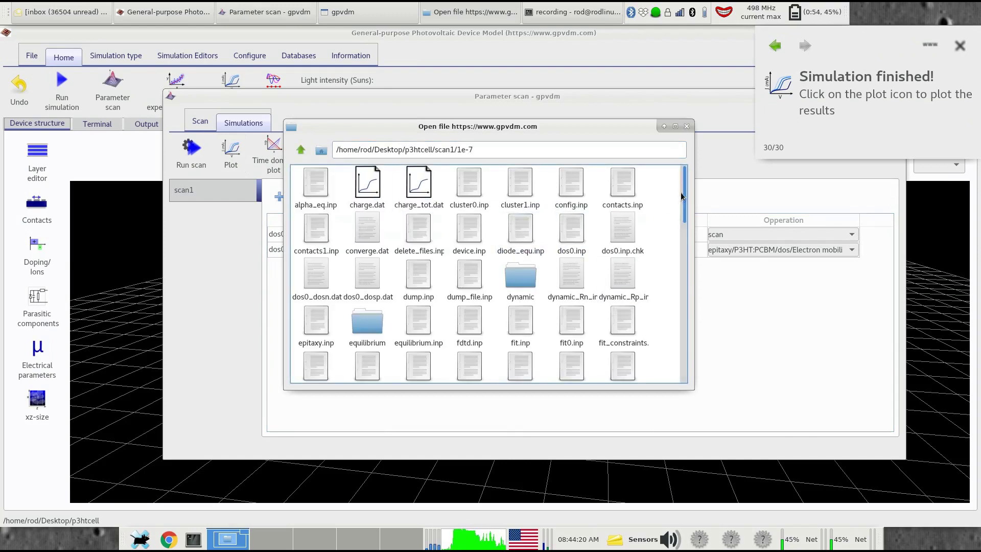
{"action": "left_click_drag", "start_coordinate": [681, 197], "coordinate": [673, 262]}
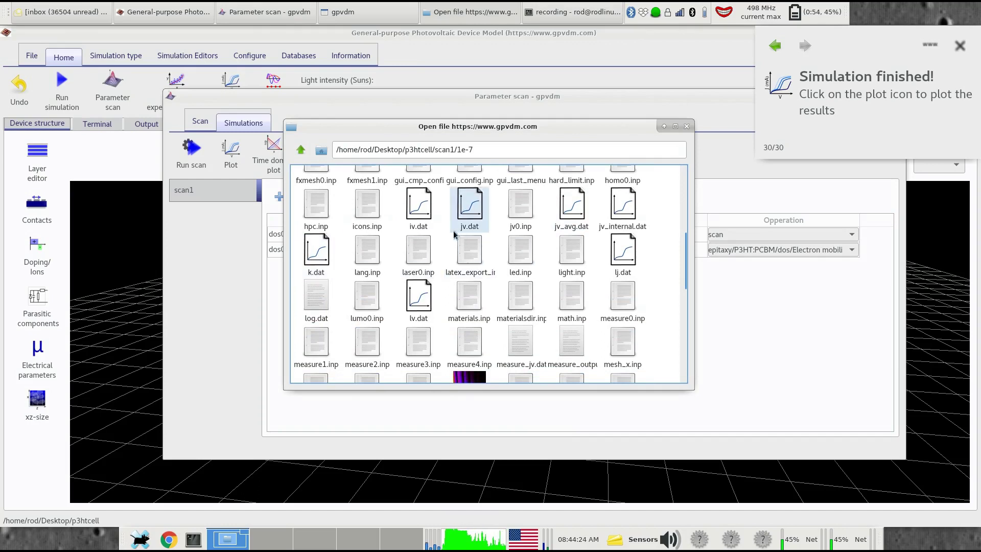
{"action": "double_click", "coordinate": [469, 216]}
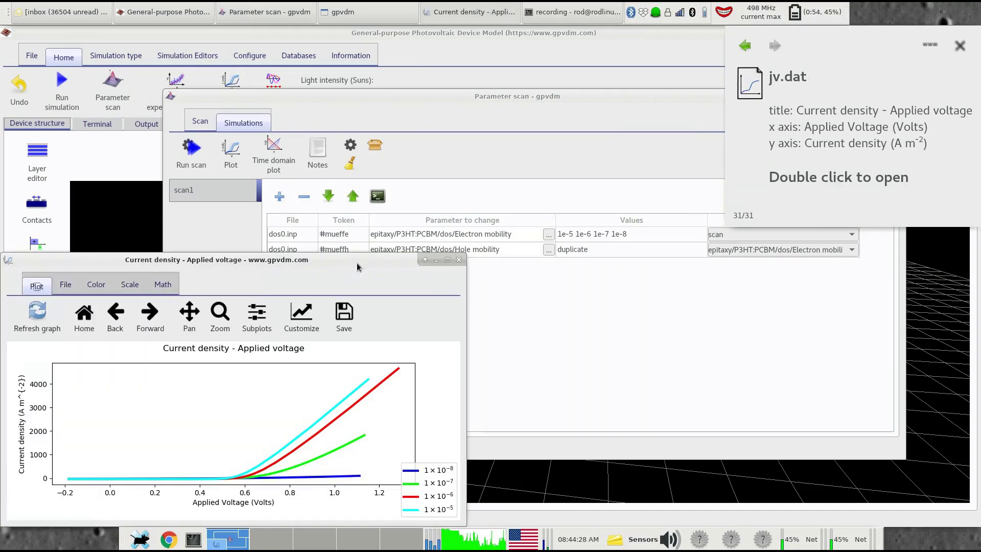
{"action": "left_click_drag", "start_coordinate": [358, 267], "coordinate": [603, 155]}
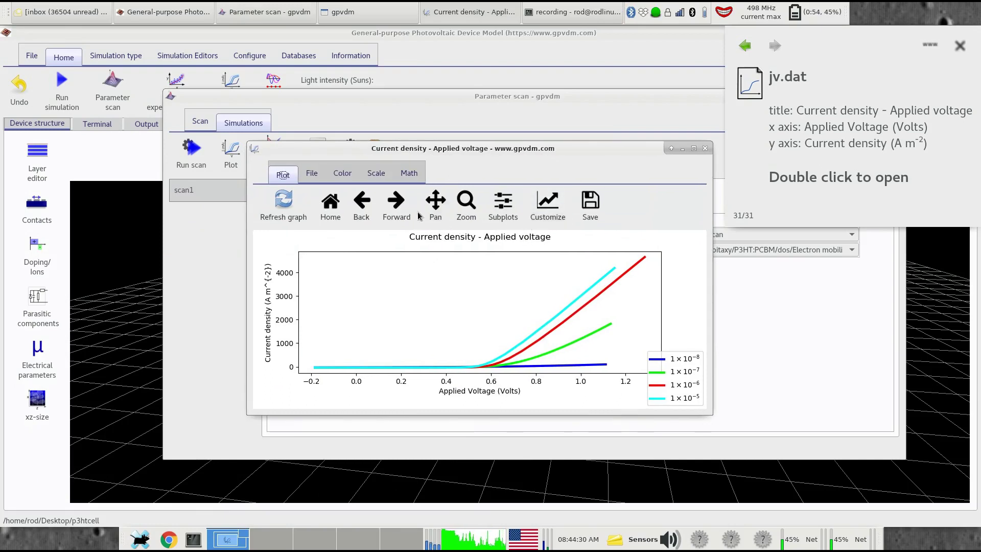
{"action": "left_click", "coordinate": [466, 203]}
{"action": "left_click_drag", "start_coordinate": [307, 359], "coordinate": [558, 372]}
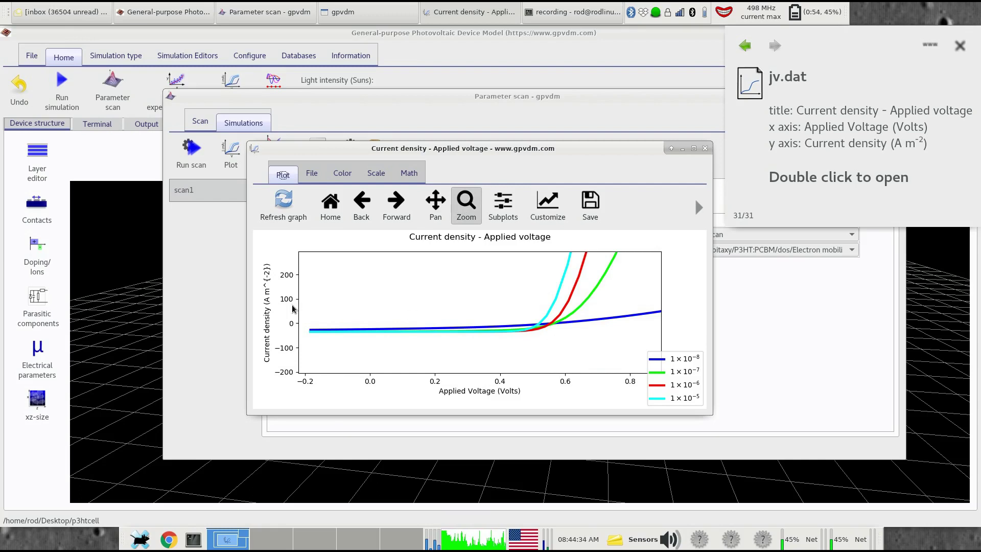
{"action": "left_click_drag", "start_coordinate": [309, 293], "coordinate": [604, 343]}
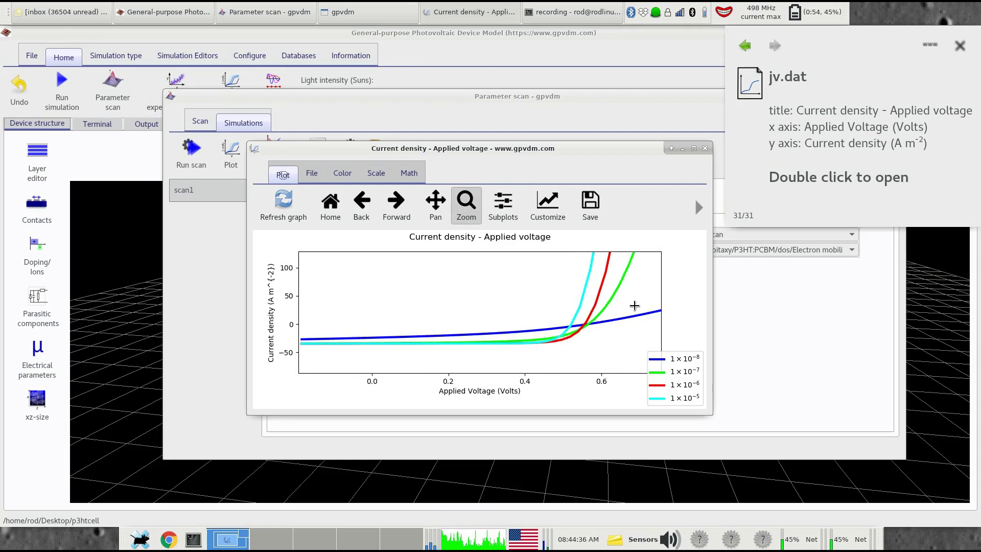
{"action": "left_click", "coordinate": [704, 151]}
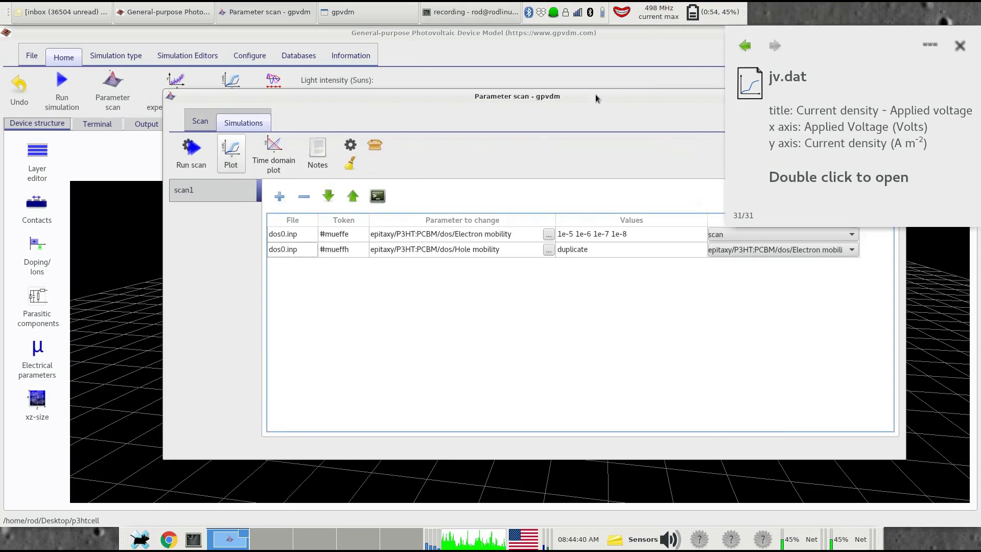
Step: Add a third scan1 row set to constant, with the parameter selection list open
{"action": "left_click", "coordinate": [495, 15]}
{"action": "left_click", "coordinate": [496, 16]}
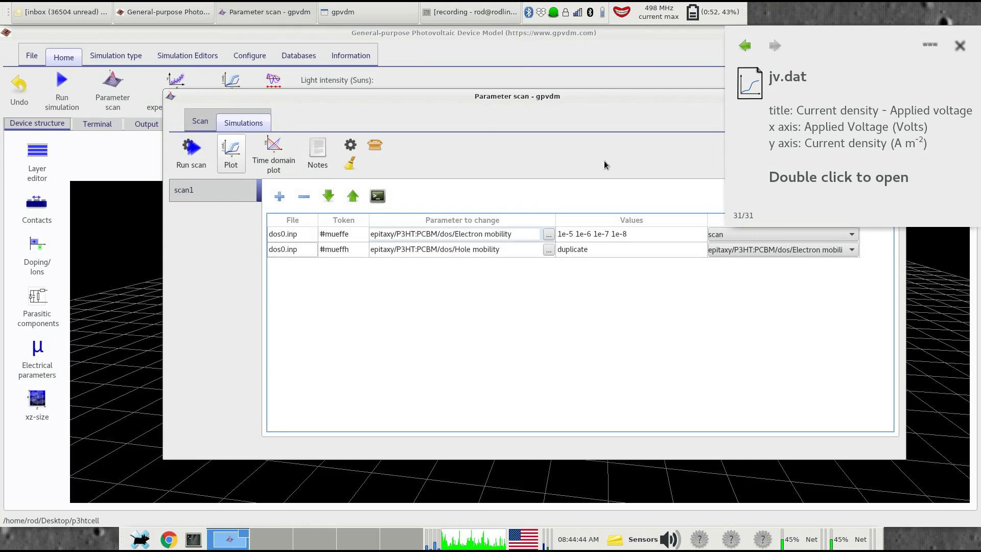
{"action": "left_click", "coordinate": [959, 46]}
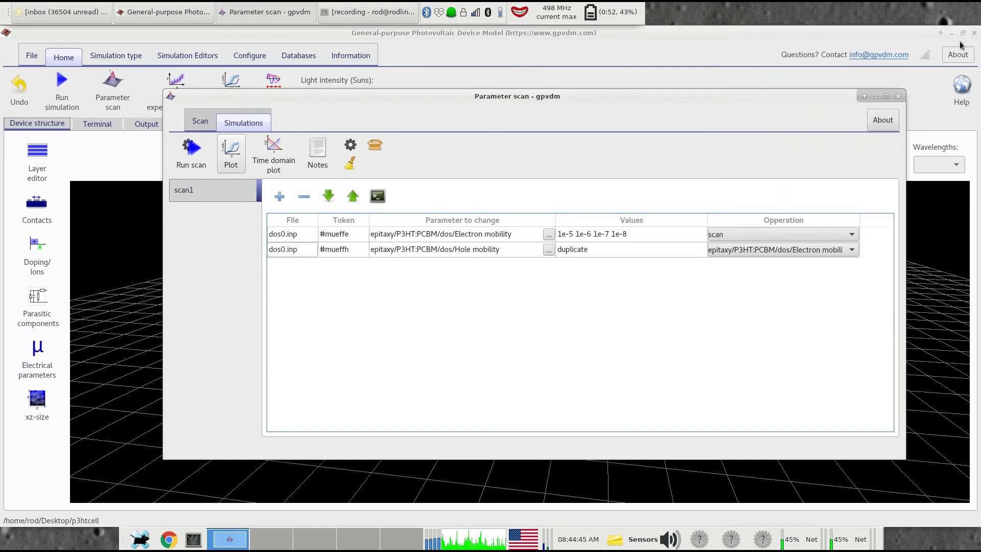
{"action": "left_click", "coordinate": [278, 196]}
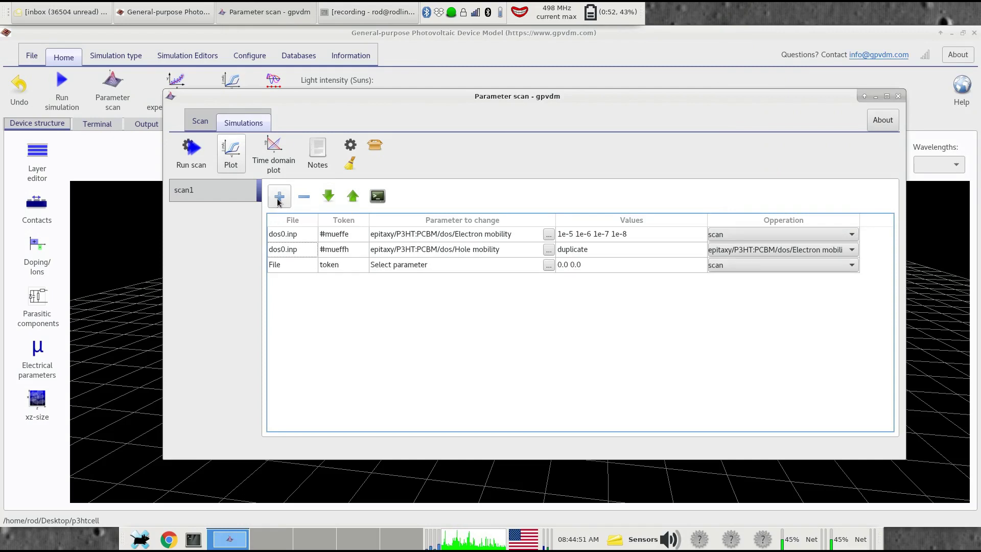
{"action": "left_click", "coordinate": [289, 268]}
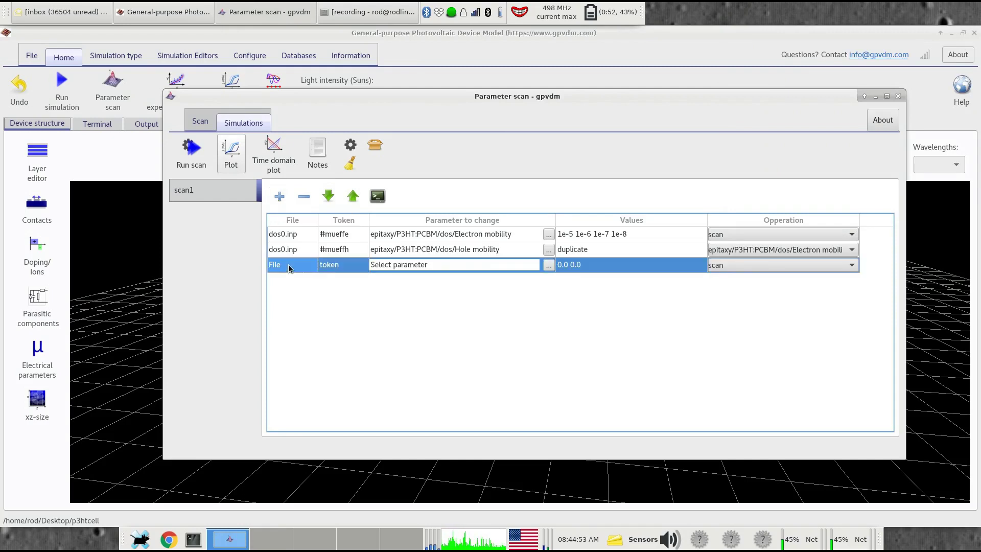
{"action": "left_click", "coordinate": [739, 265]}
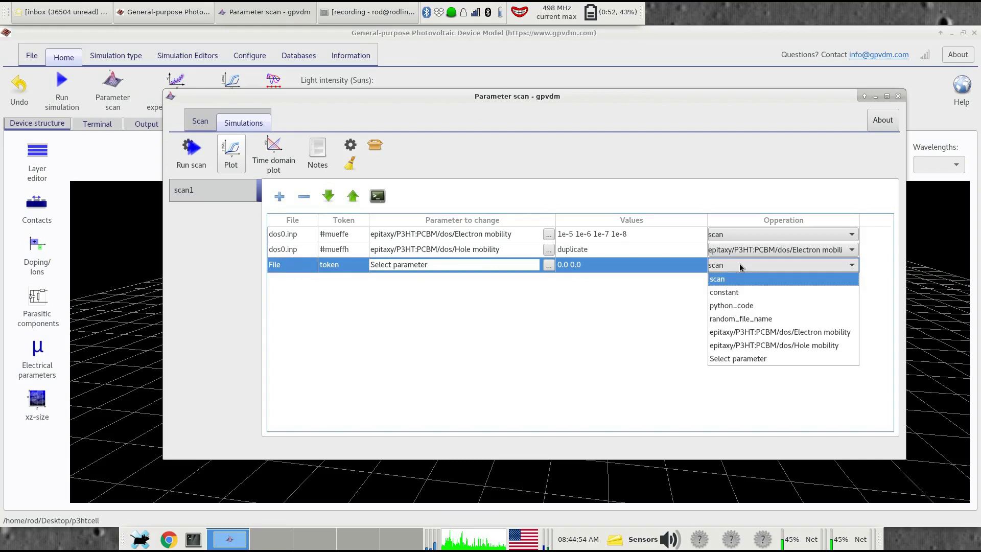
{"action": "left_click", "coordinate": [741, 293]}
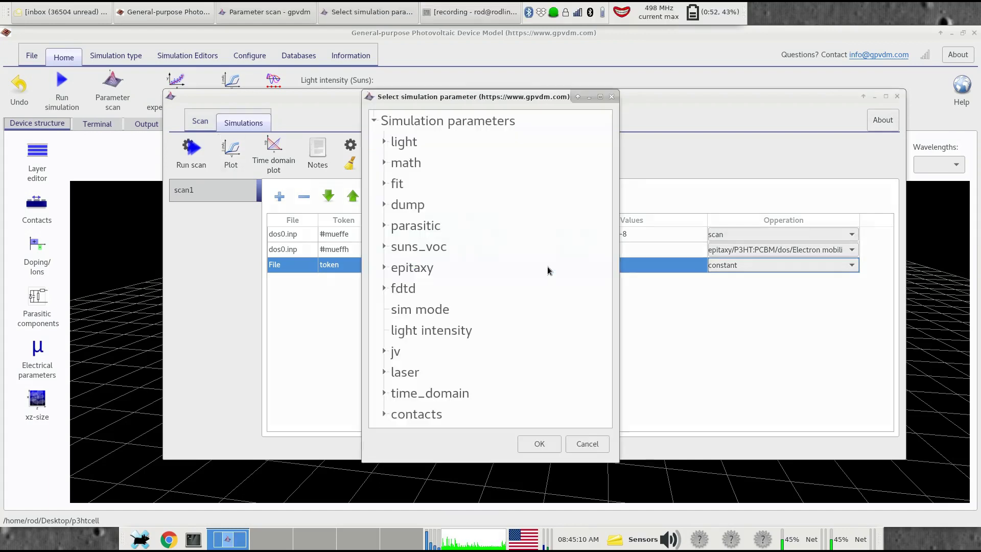
Step: Choose light intensity (light.inp, #Psun) as the third row's parameter
{"action": "left_click", "coordinate": [384, 142]}
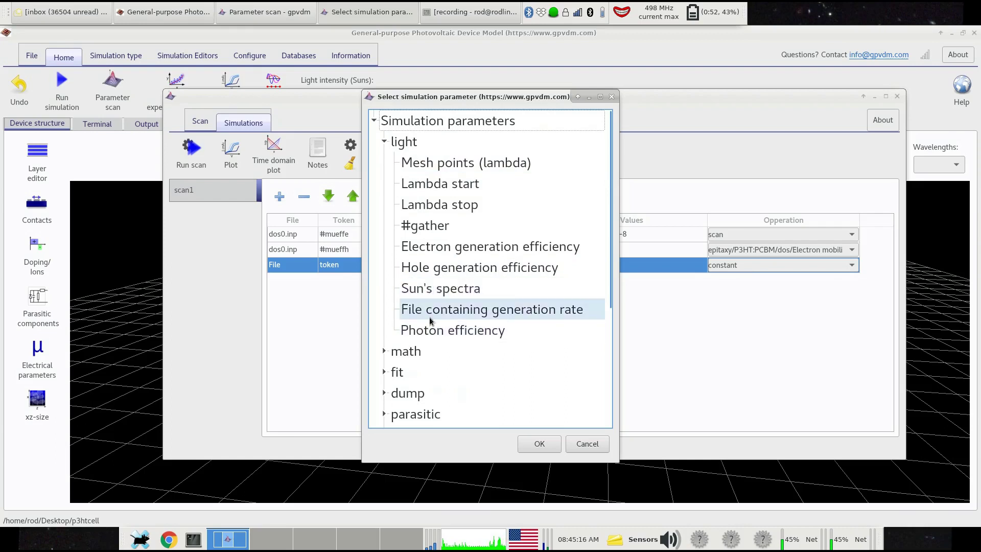
{"action": "left_click", "coordinate": [384, 142]}
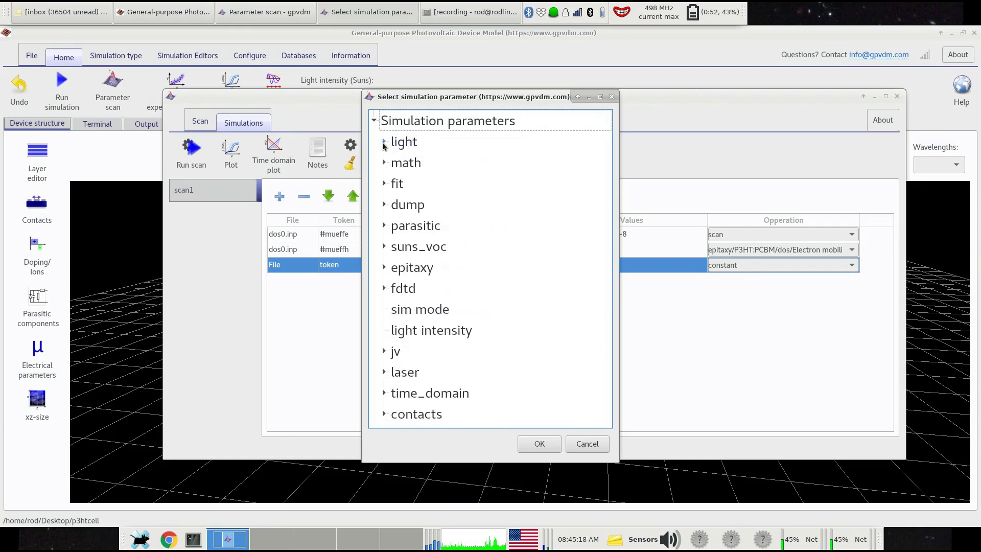
{"action": "left_click", "coordinate": [406, 330]}
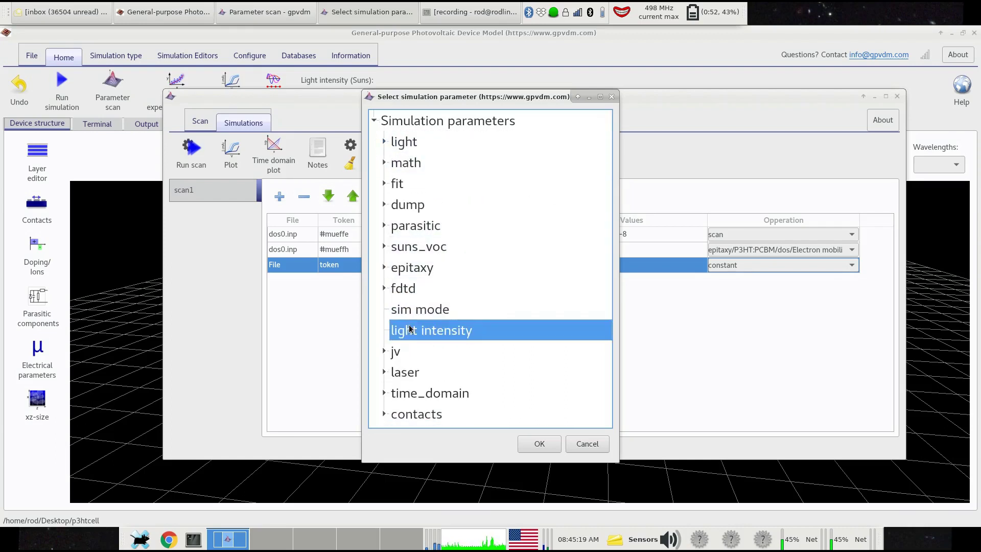
{"action": "left_click", "coordinate": [535, 444]}
Step: Set the light intensity row's value to 0.0
{"action": "double_click", "coordinate": [591, 265]}
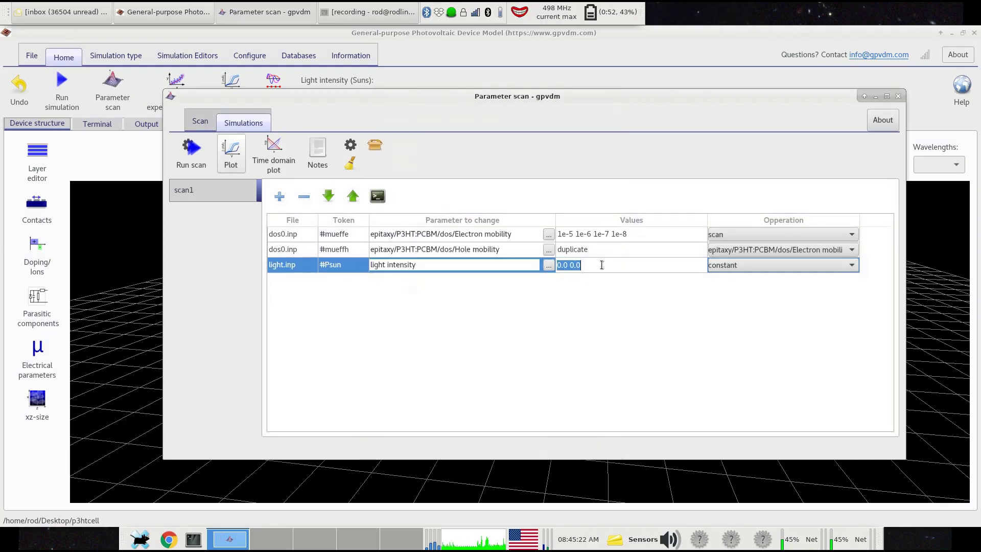
{"action": "type", "text": "0."}
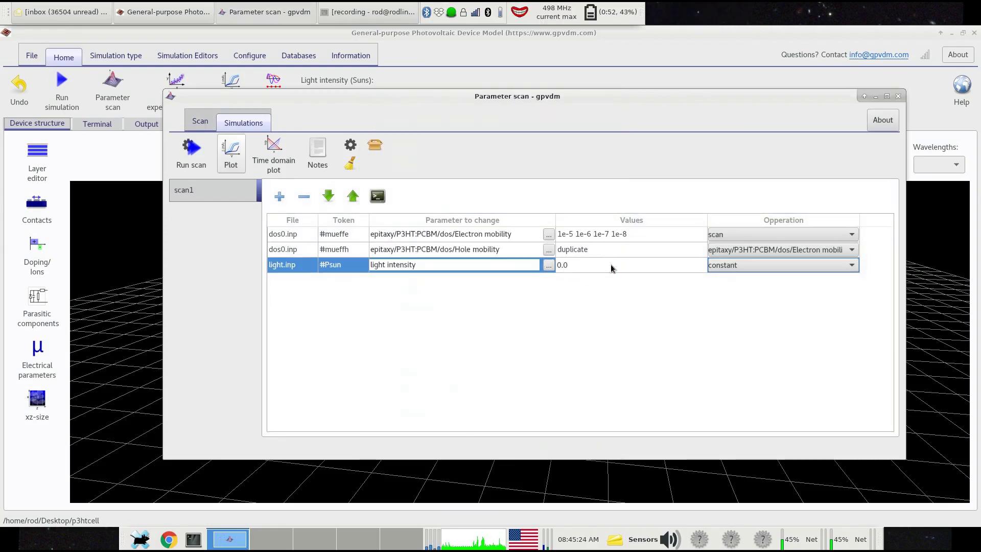
{"action": "left_click", "coordinate": [611, 268]}
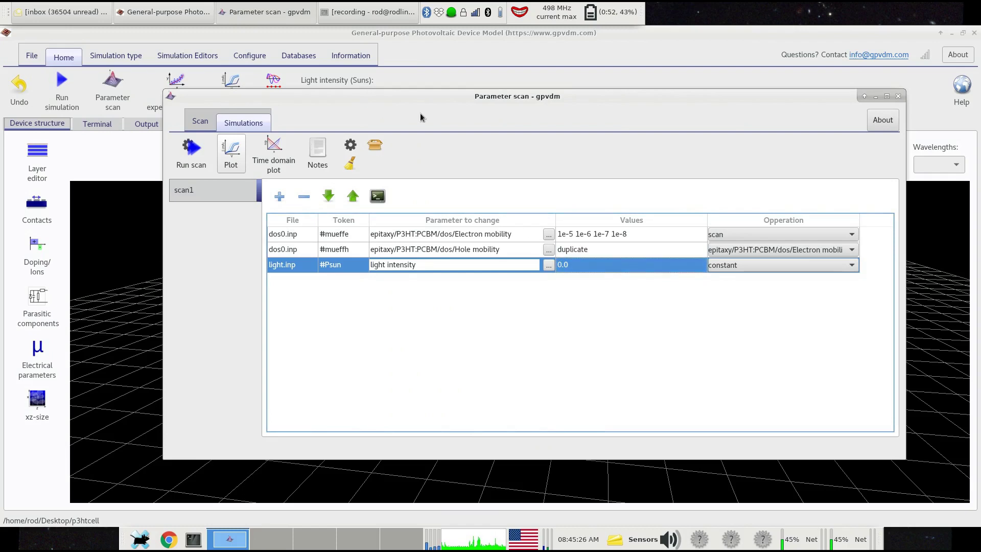
{"action": "left_click_drag", "start_coordinate": [402, 99], "coordinate": [646, 92]}
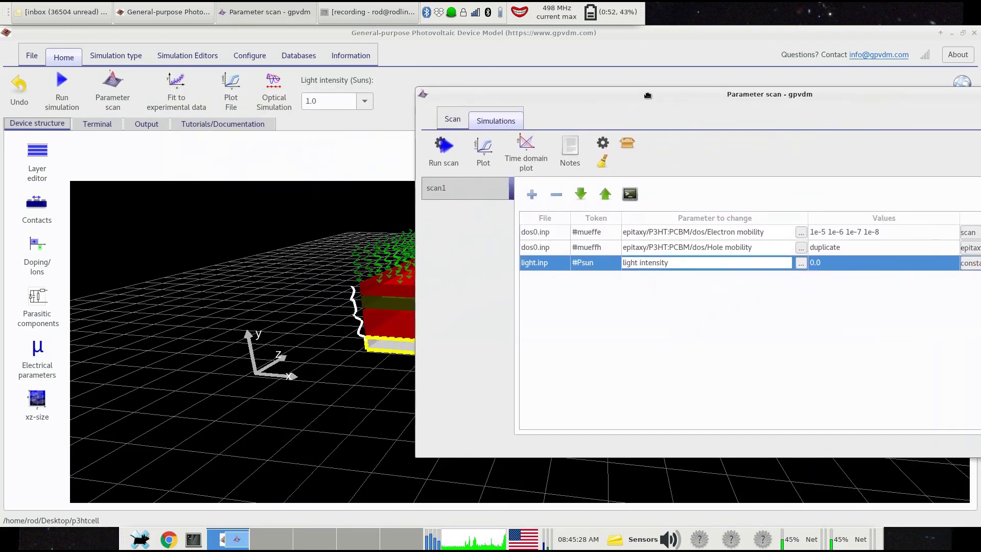
{"action": "left_click", "coordinate": [366, 107]}
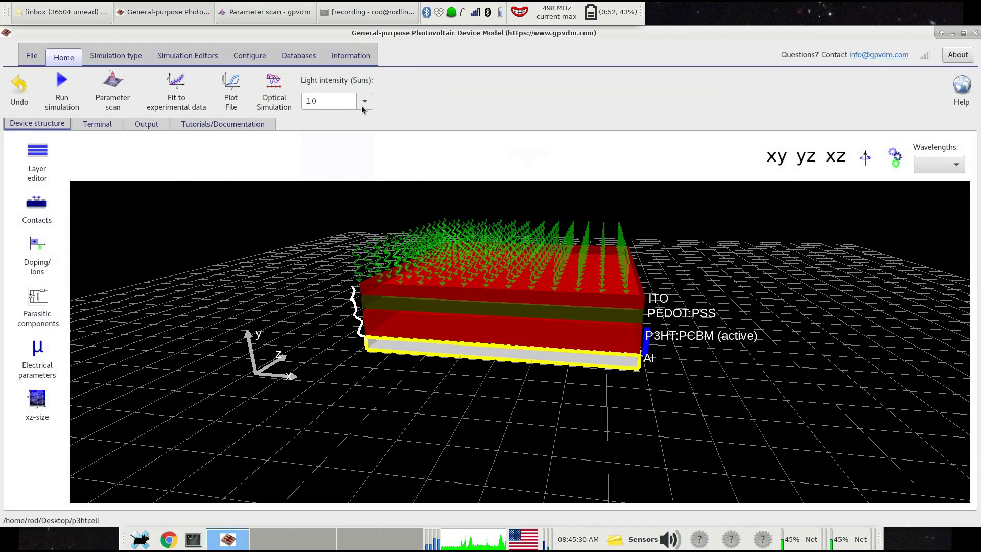
{"action": "left_click", "coordinate": [251, 16]}
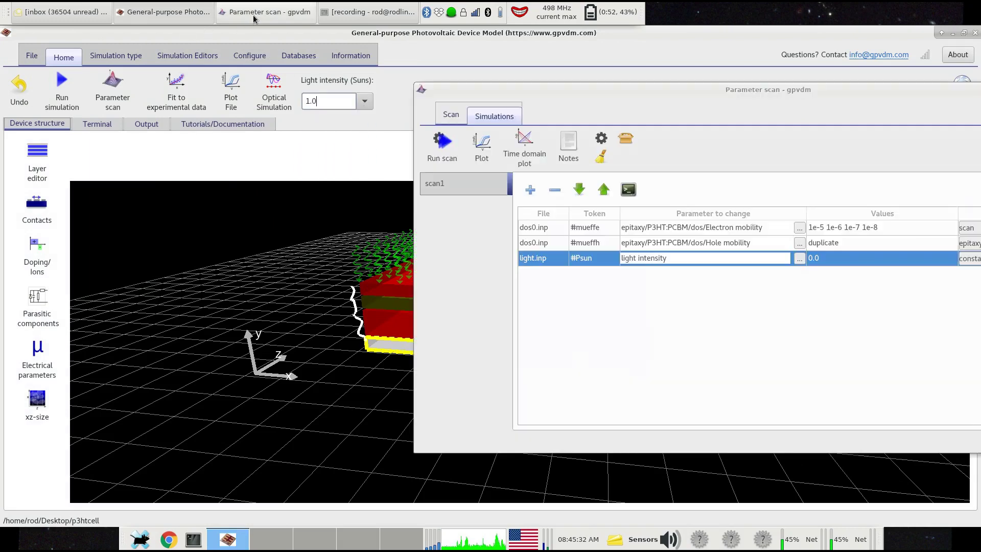
{"action": "left_click_drag", "start_coordinate": [480, 83], "coordinate": [200, 88]}
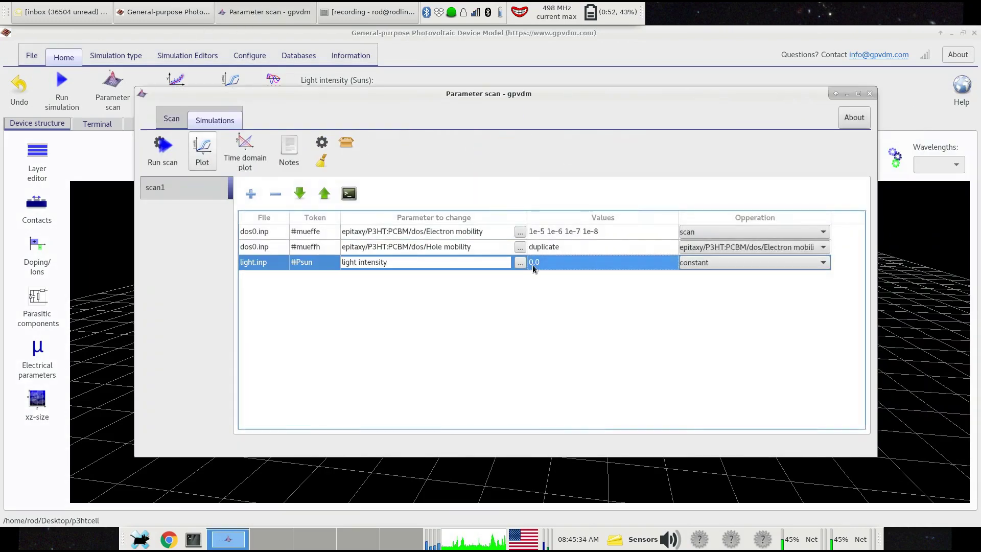
{"action": "left_click", "coordinate": [276, 280]}
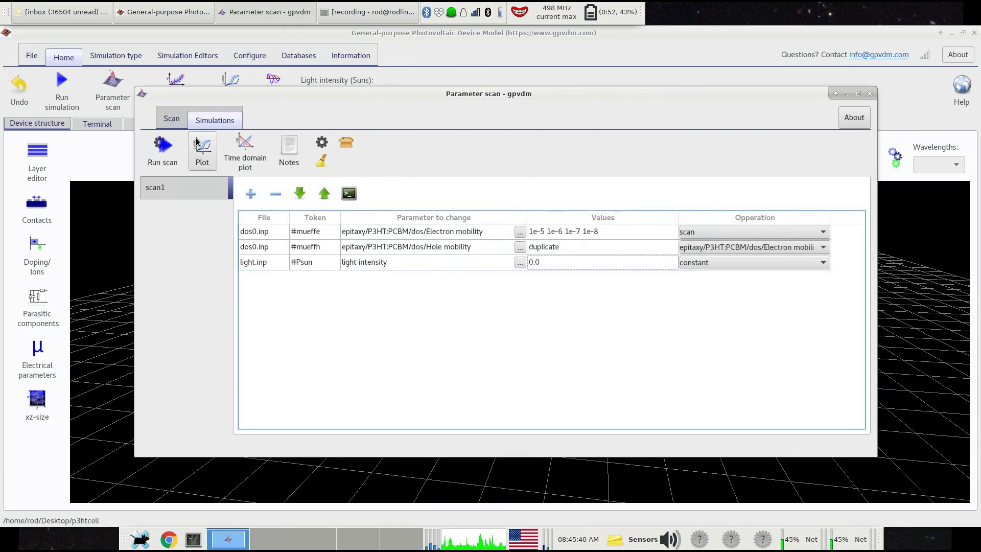
Step: Change the scan name from 'scan1' to 'mobility_scan' using Rename scan
{"action": "left_click", "coordinate": [172, 119]}
{"action": "left_click", "coordinate": [257, 147]}
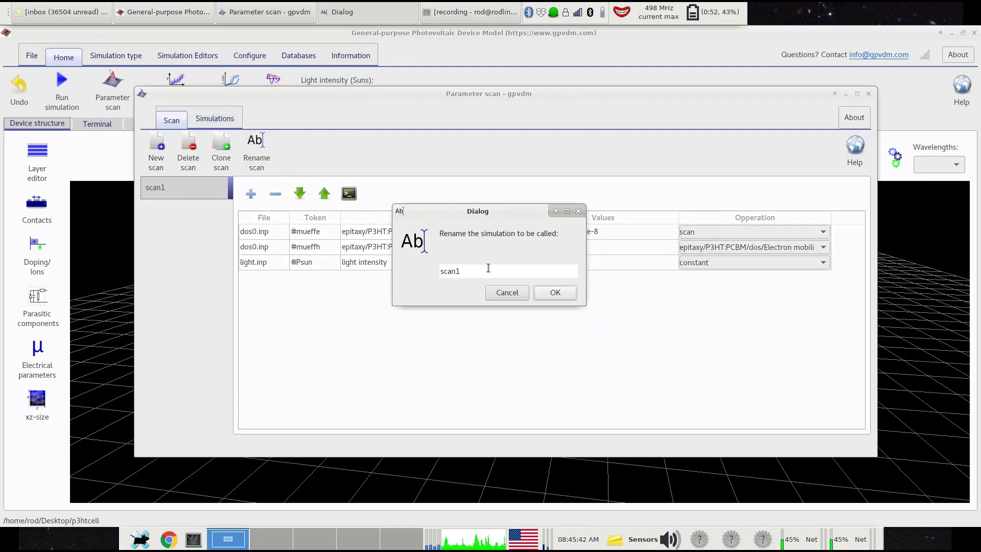
{"action": "left_click_drag", "start_coordinate": [486, 270], "coordinate": [399, 266]}
{"action": "type", "text": "mol"}
{"action": "key", "text": "BackSpace"}
{"action": "key", "text": "BackSpace"}
{"action": "key", "text": "BackSpace"}
{"action": "type", "text": "mobility_scan"}
{"action": "left_click", "coordinate": [546, 295]}
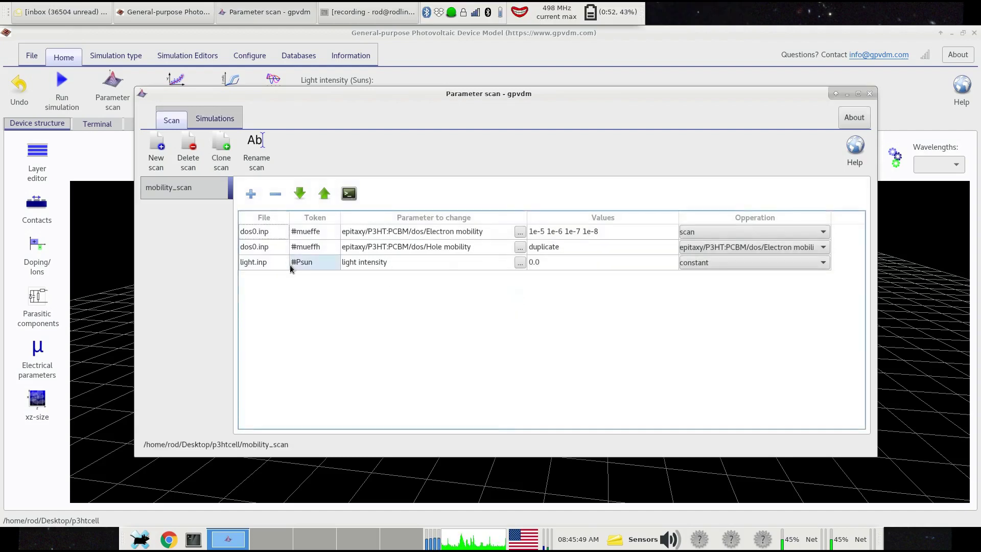
Step: Create a new scan named 'scan2'
{"action": "left_click", "coordinate": [155, 161]}
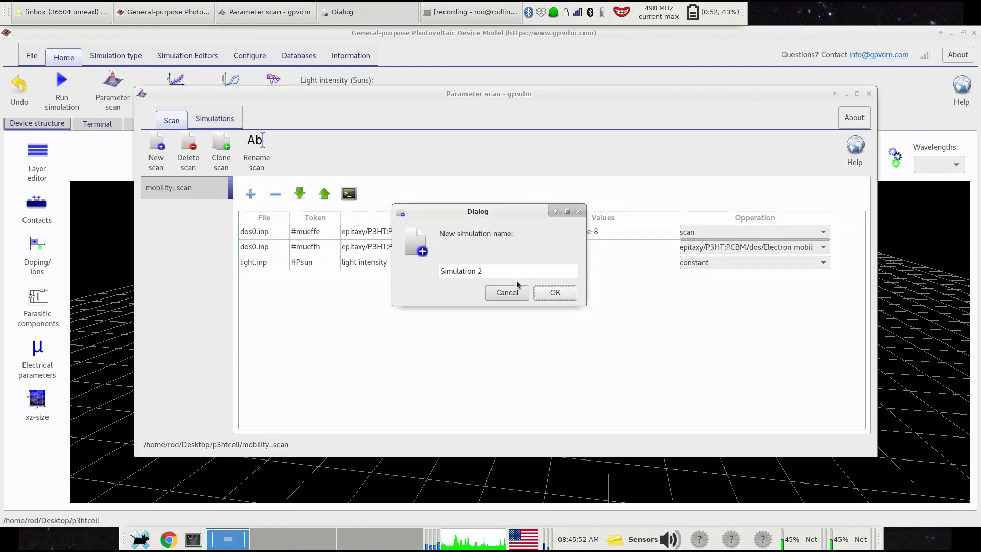
{"action": "left_click_drag", "start_coordinate": [529, 270], "coordinate": [374, 255]}
{"action": "type", "text": "scan2"}
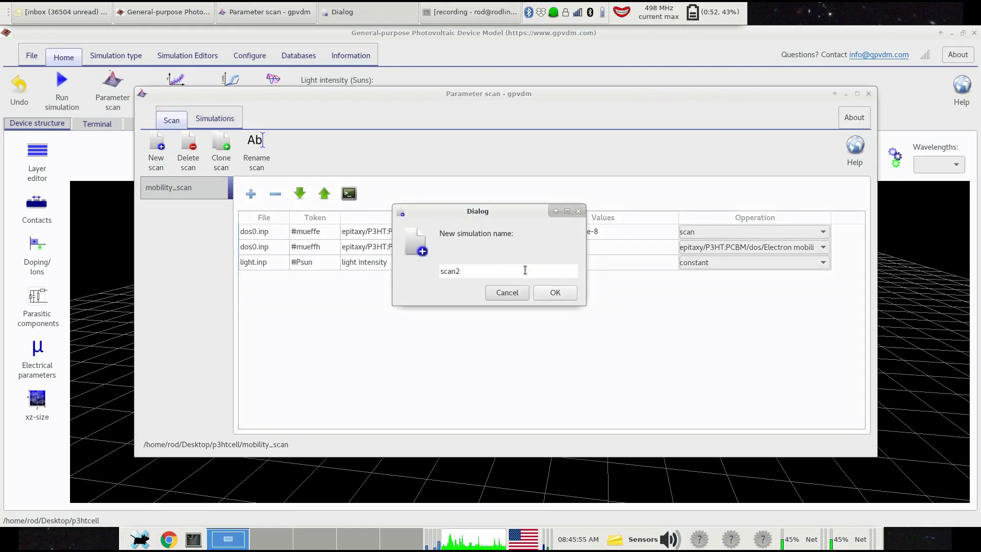
{"action": "left_click", "coordinate": [552, 296]}
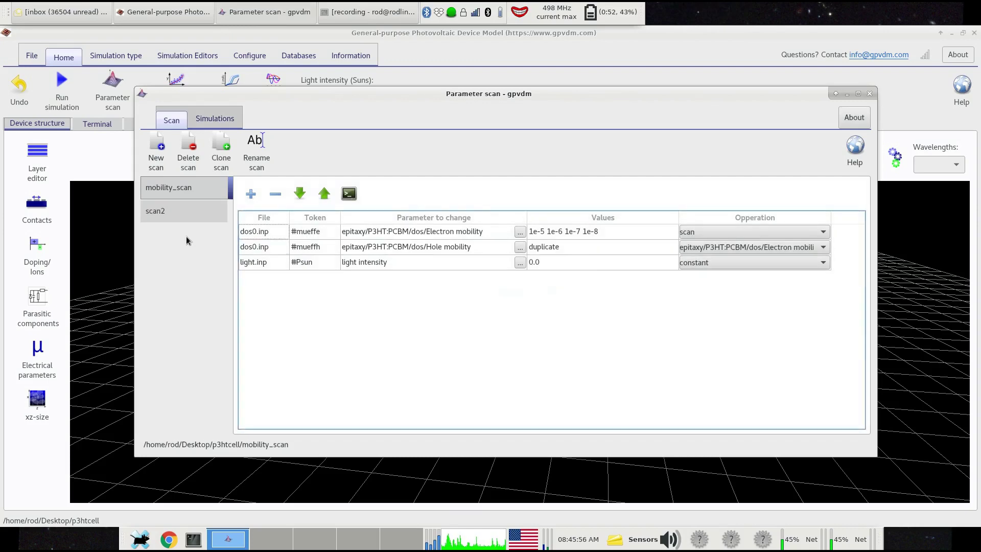
Step: Switch between scan2 and mobility_scan, checking scan2's placeholder row (0.0 0.0)
{"action": "left_click", "coordinate": [186, 213]}
{"action": "left_click", "coordinate": [251, 193]}
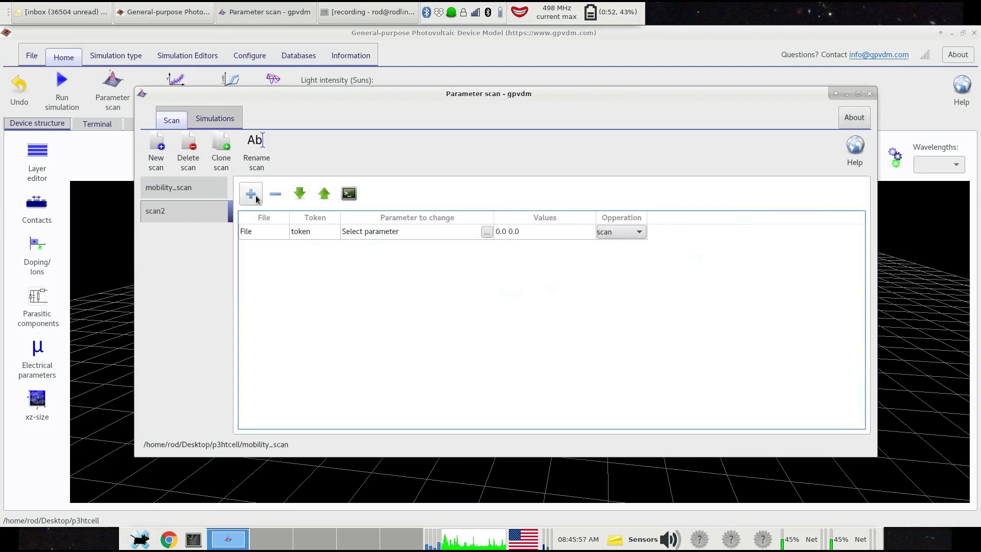
{"action": "left_click", "coordinate": [167, 188]}
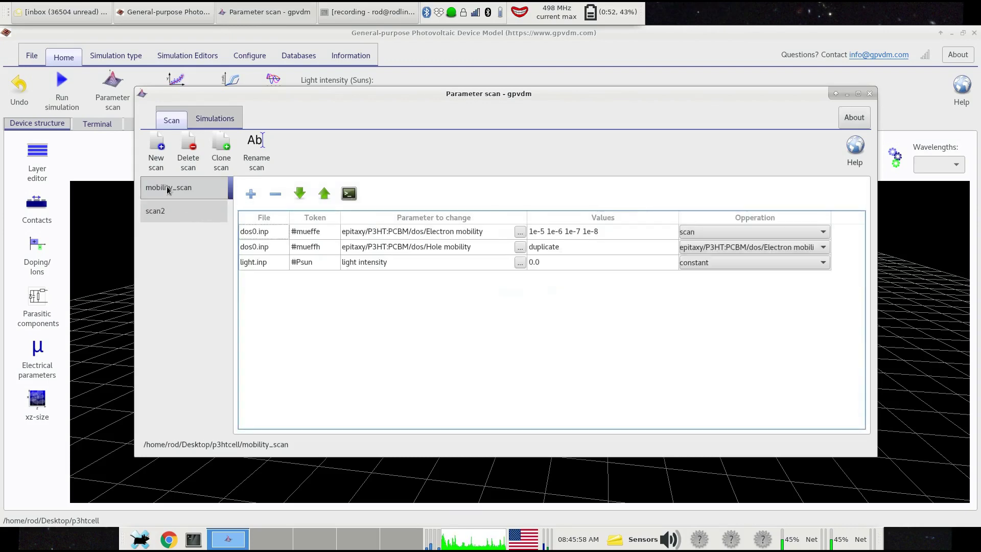
{"action": "left_click", "coordinate": [181, 215]}
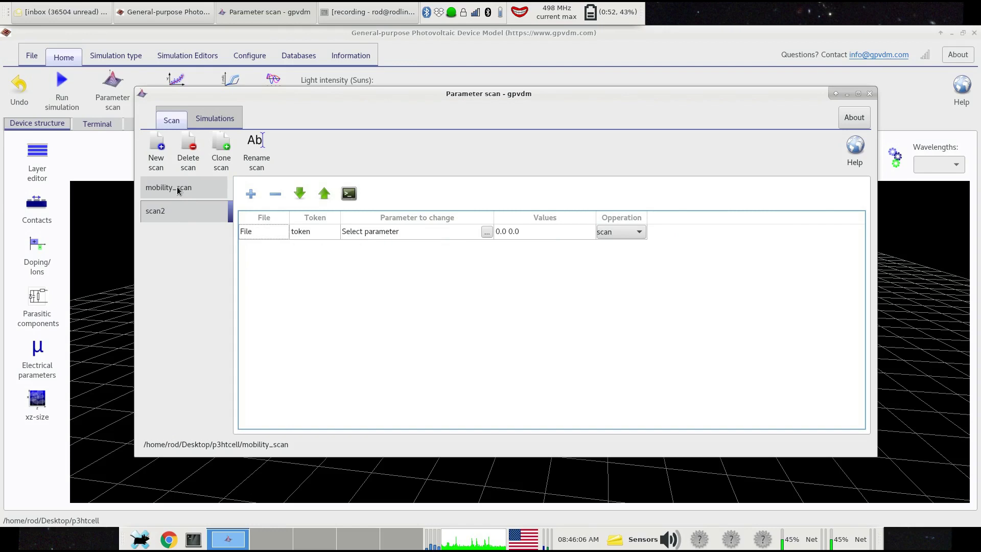
{"action": "left_click", "coordinate": [203, 123]}
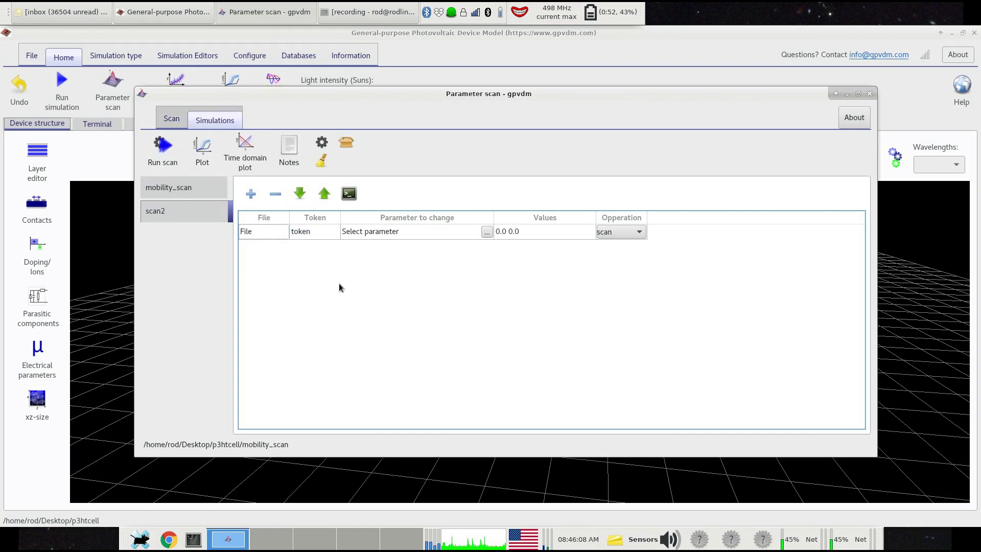